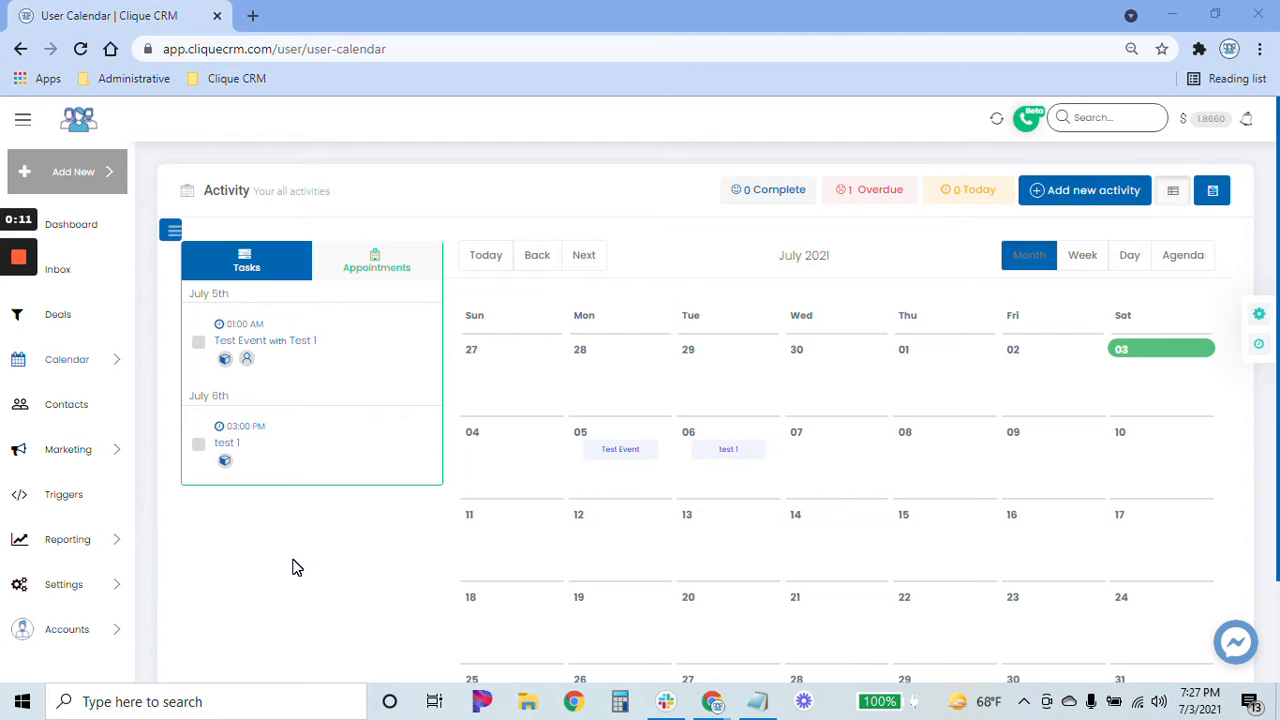
# Step: View the Calendar section's page options, and collapse the task and appointment list beside the monthly calendar
pyautogui.click(121, 361)
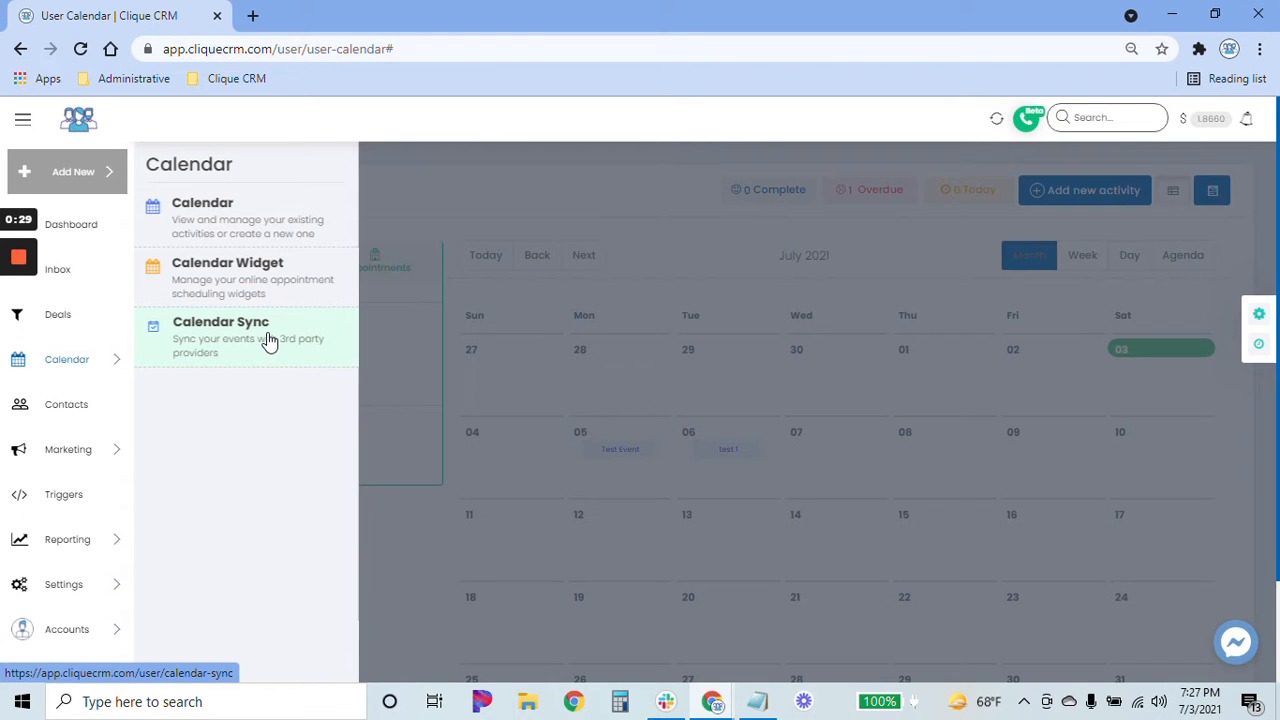
pyautogui.click(450, 228)
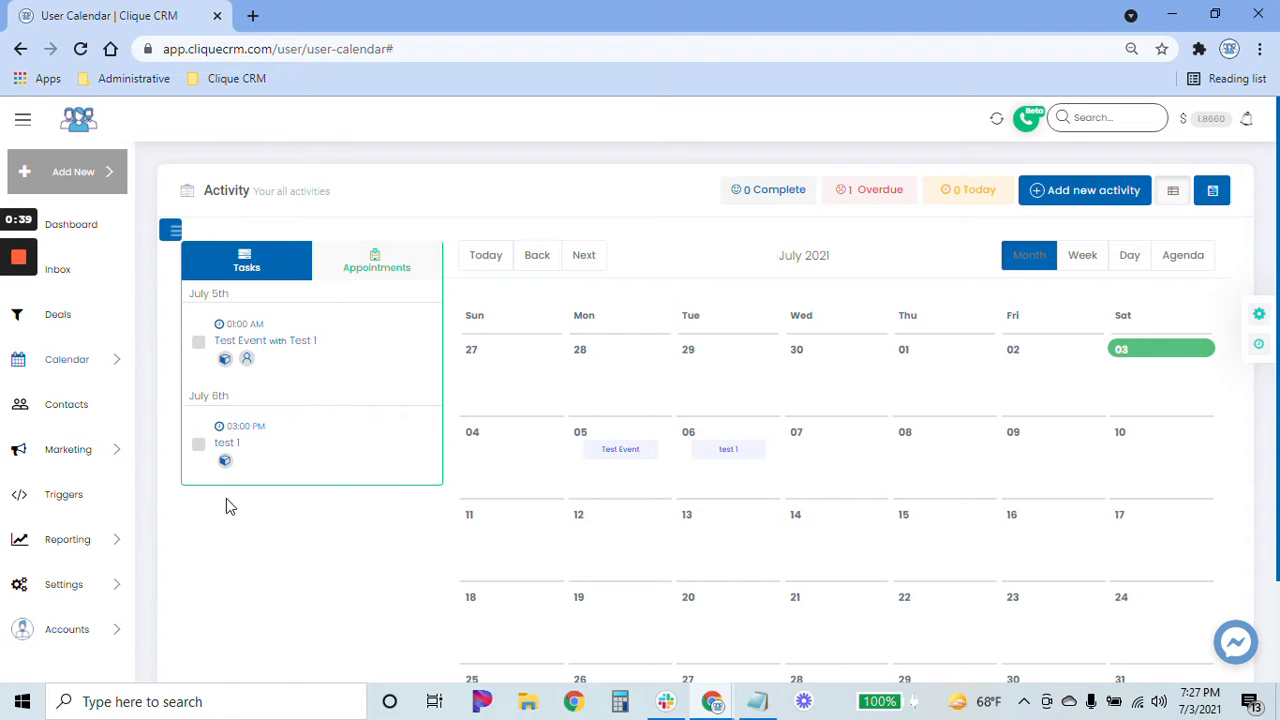
pyautogui.click(171, 234)
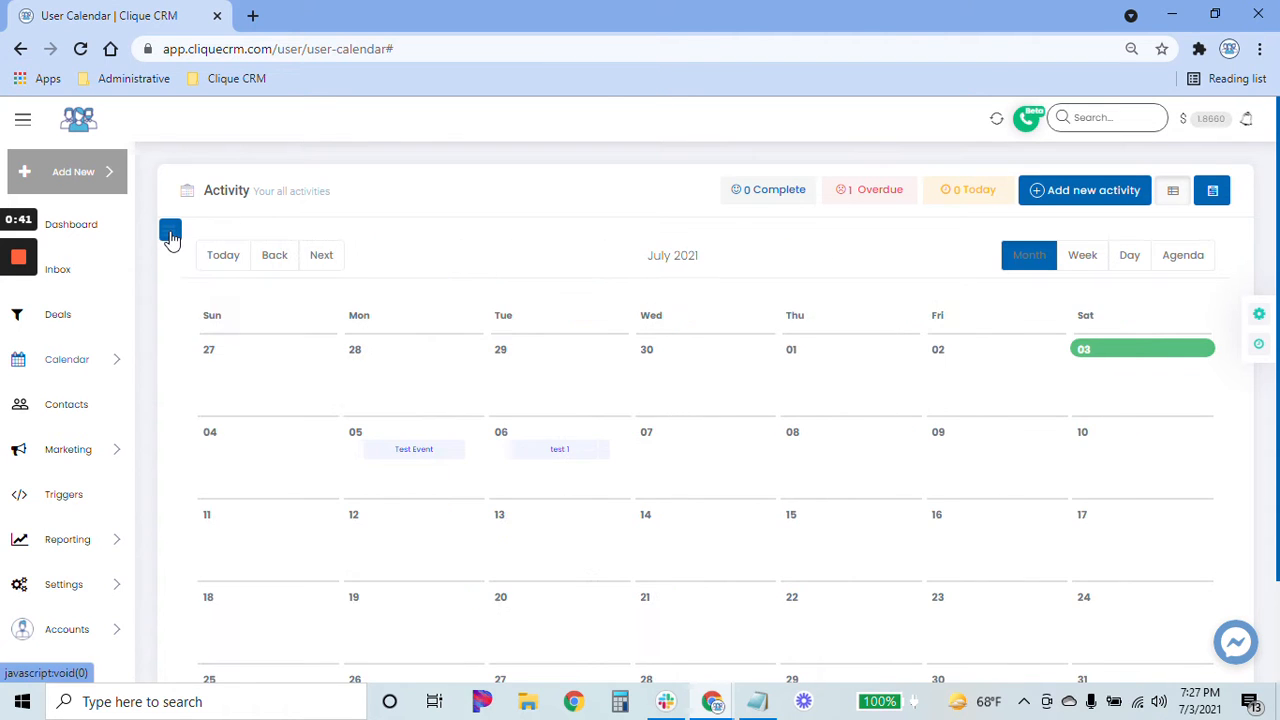
pyautogui.click(171, 235)
pyautogui.click(171, 236)
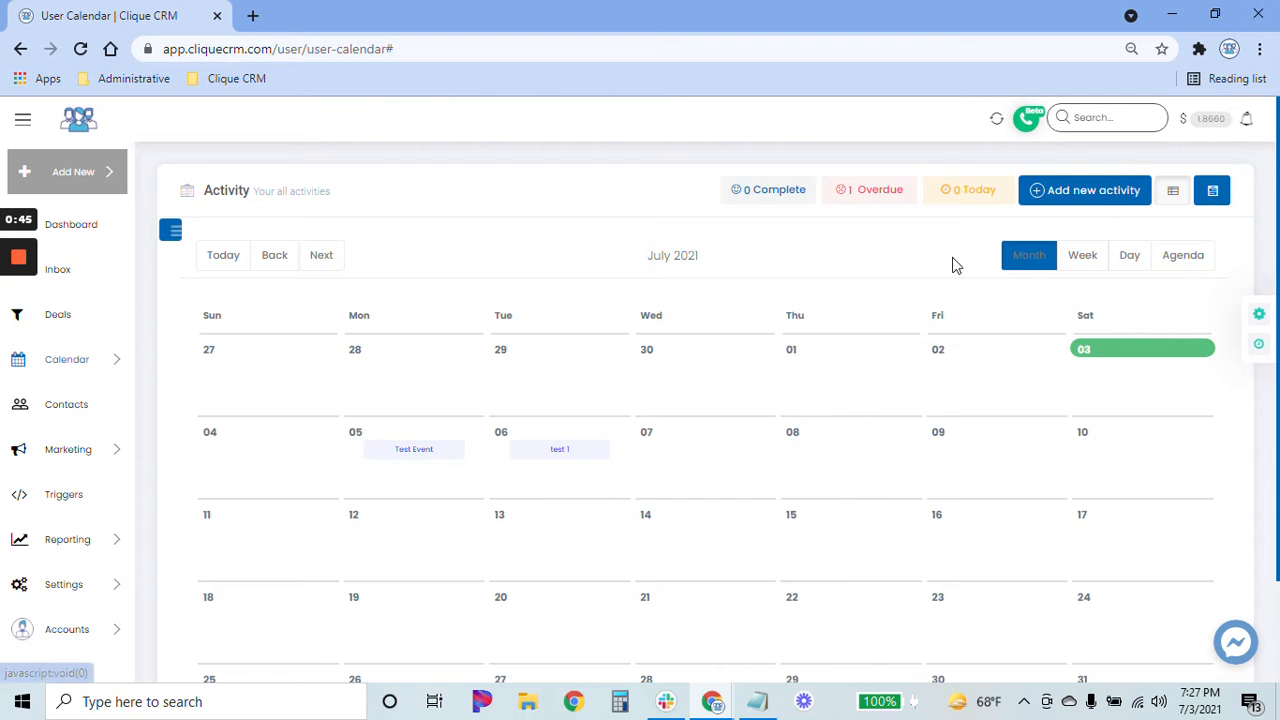
# Step: Preview the calendar in week, day and month views, and page to the next month, back and to today
pyautogui.click(1085, 257)
pyautogui.click(1136, 264)
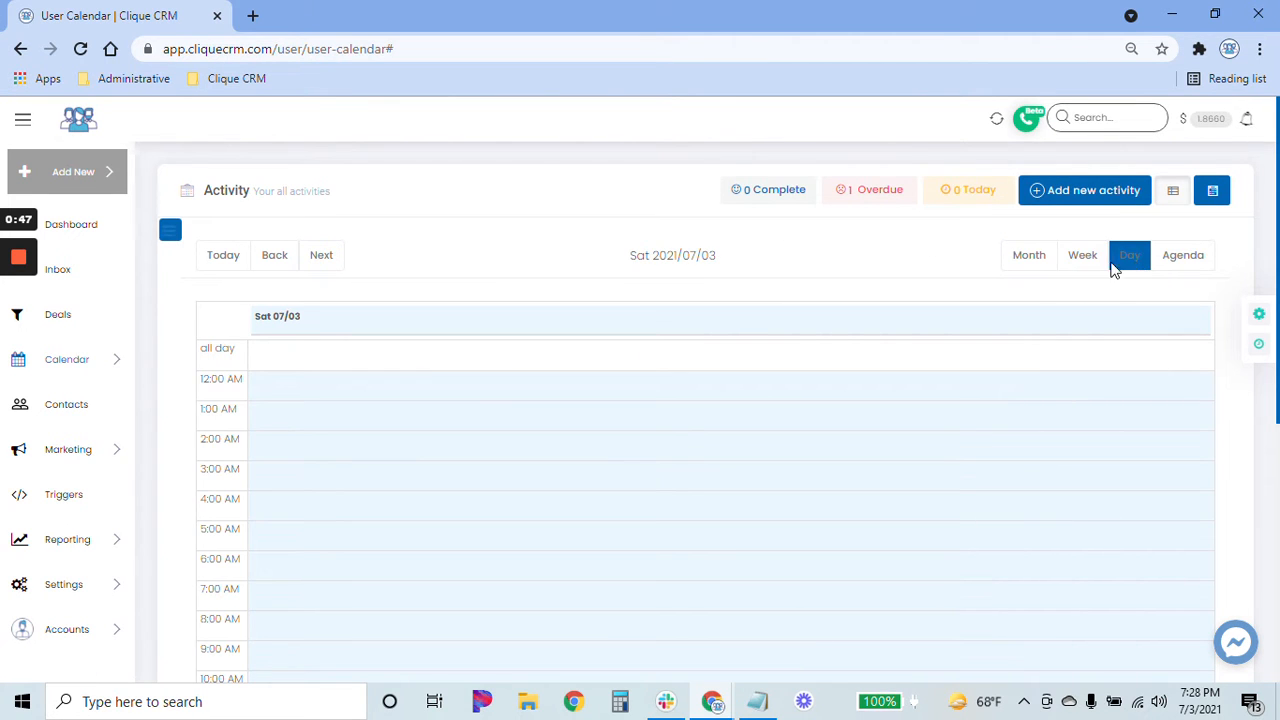
pyautogui.click(1029, 265)
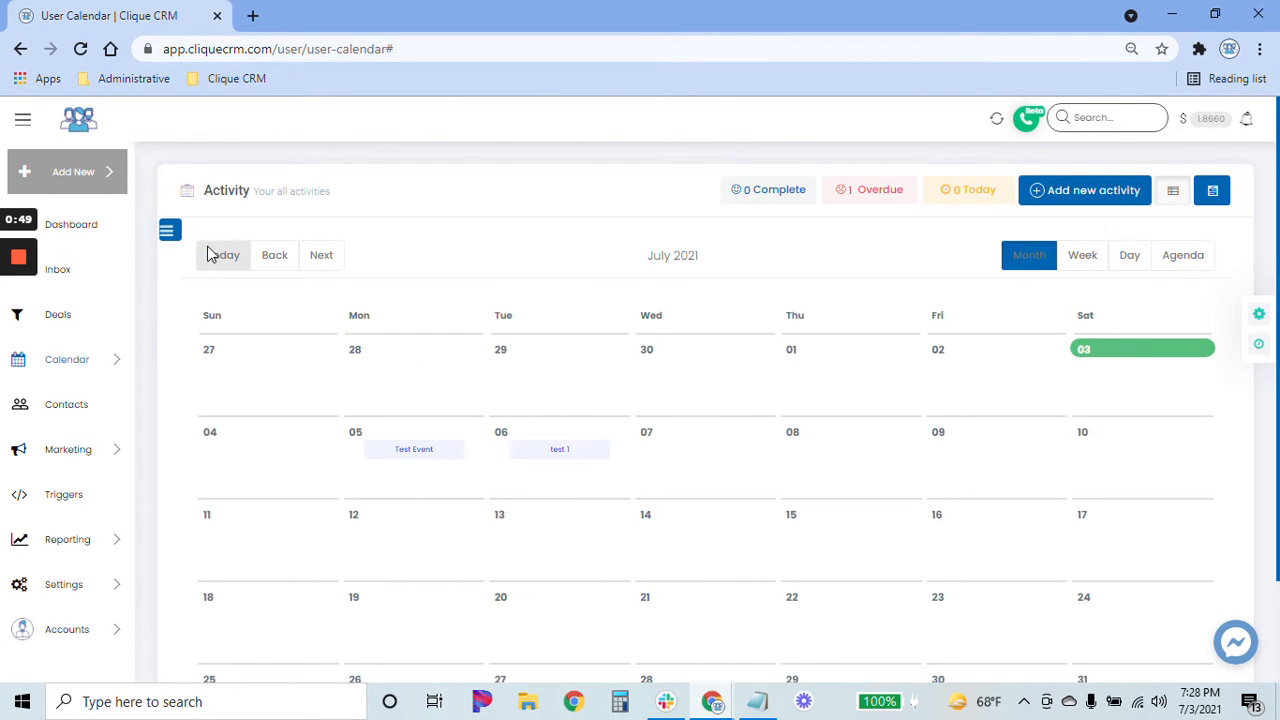
pyautogui.click(325, 257)
pyautogui.click(278, 258)
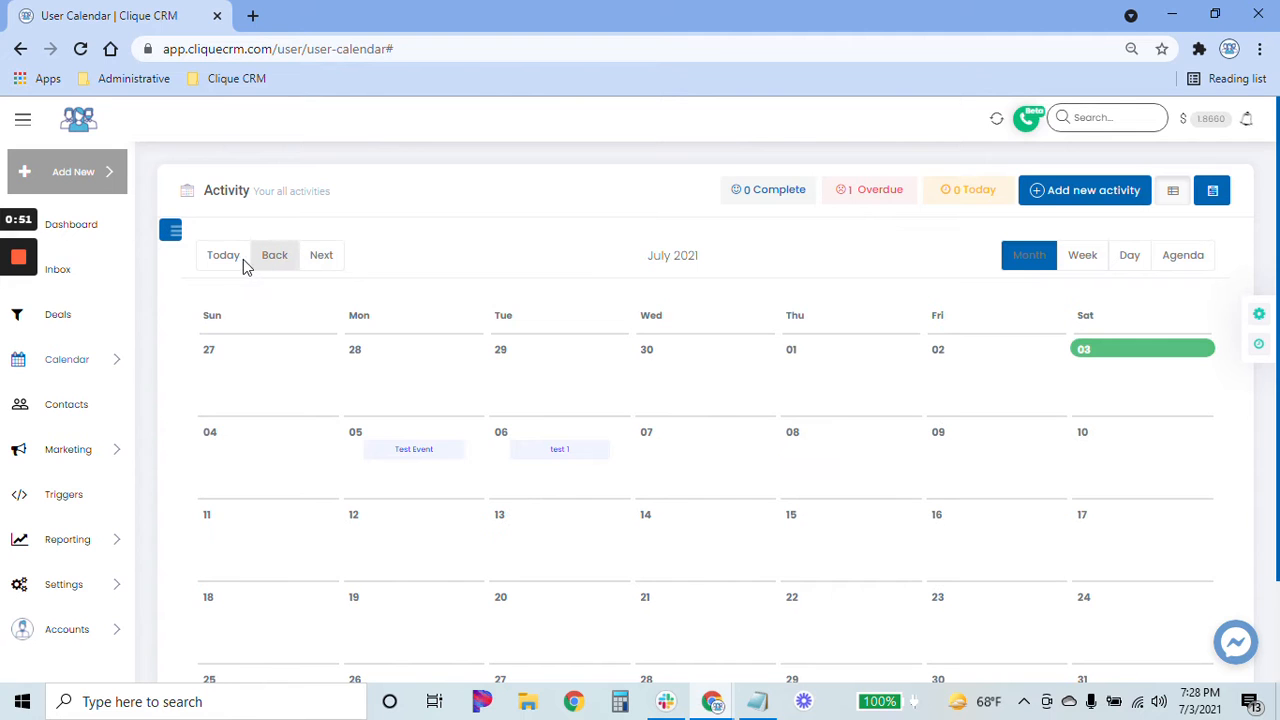
pyautogui.click(228, 258)
# Step: Show the task list beside the calendar again and move the test 1 event to July 5
pyautogui.click(168, 230)
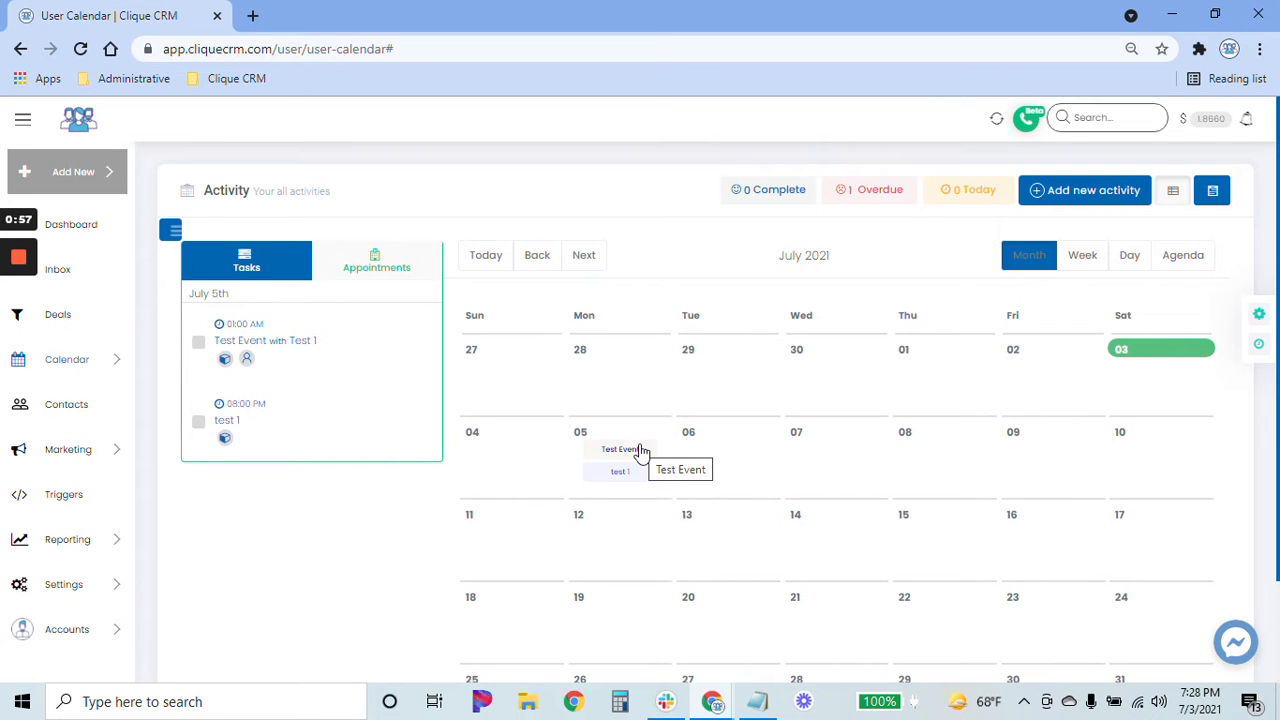
# Step: Open a new call activity form and search its contact field for "tes" without choosing a contact
pyautogui.click(1097, 199)
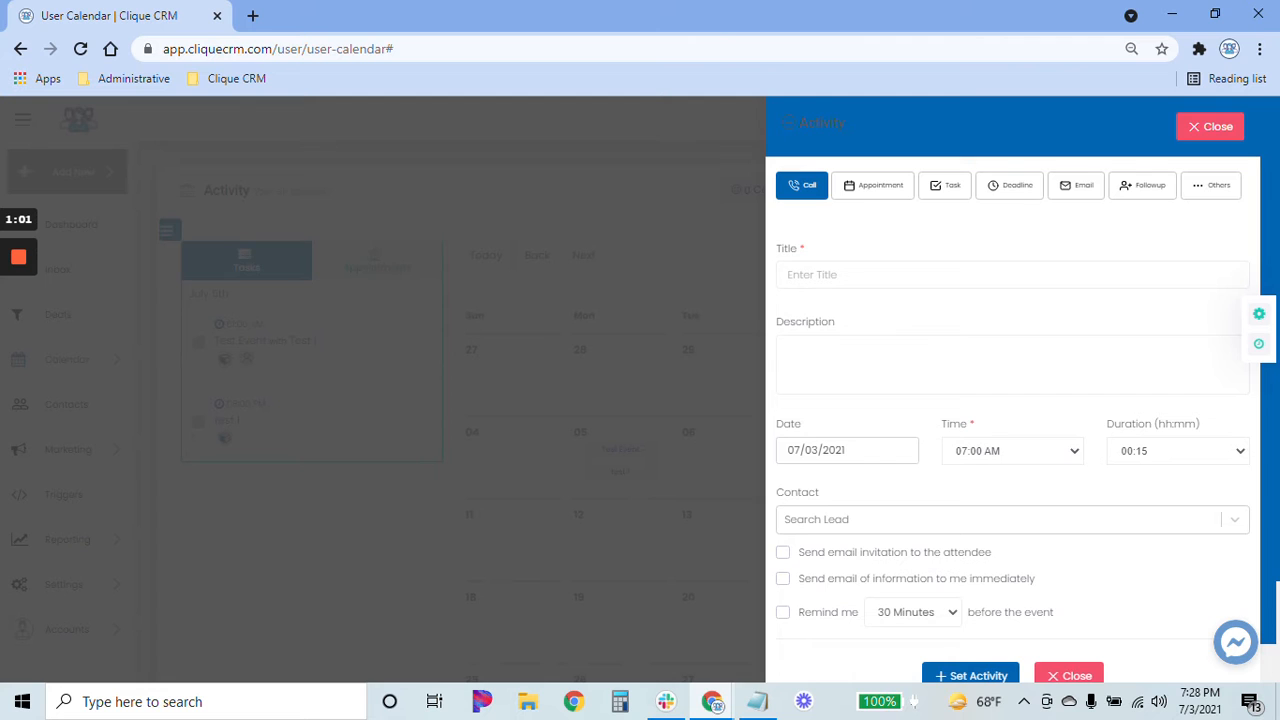
pyautogui.scroll(-1, 1012, 390)
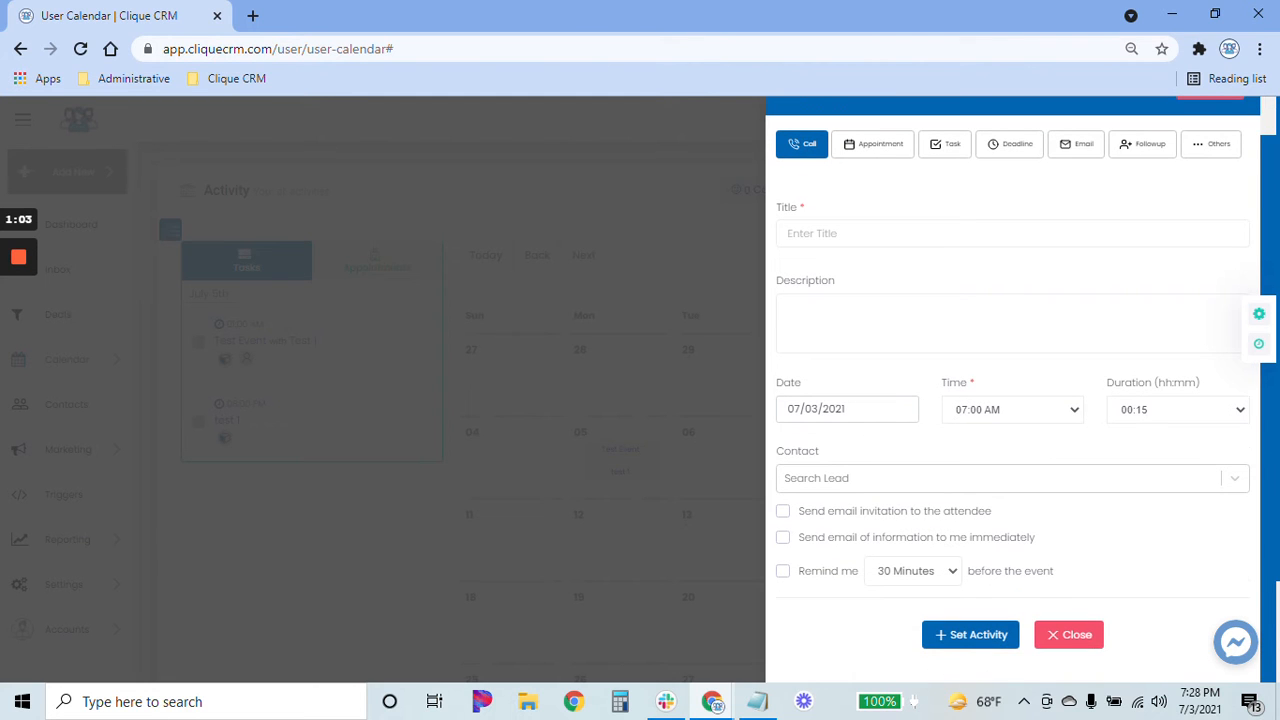
pyautogui.scroll(-1, 908, 391)
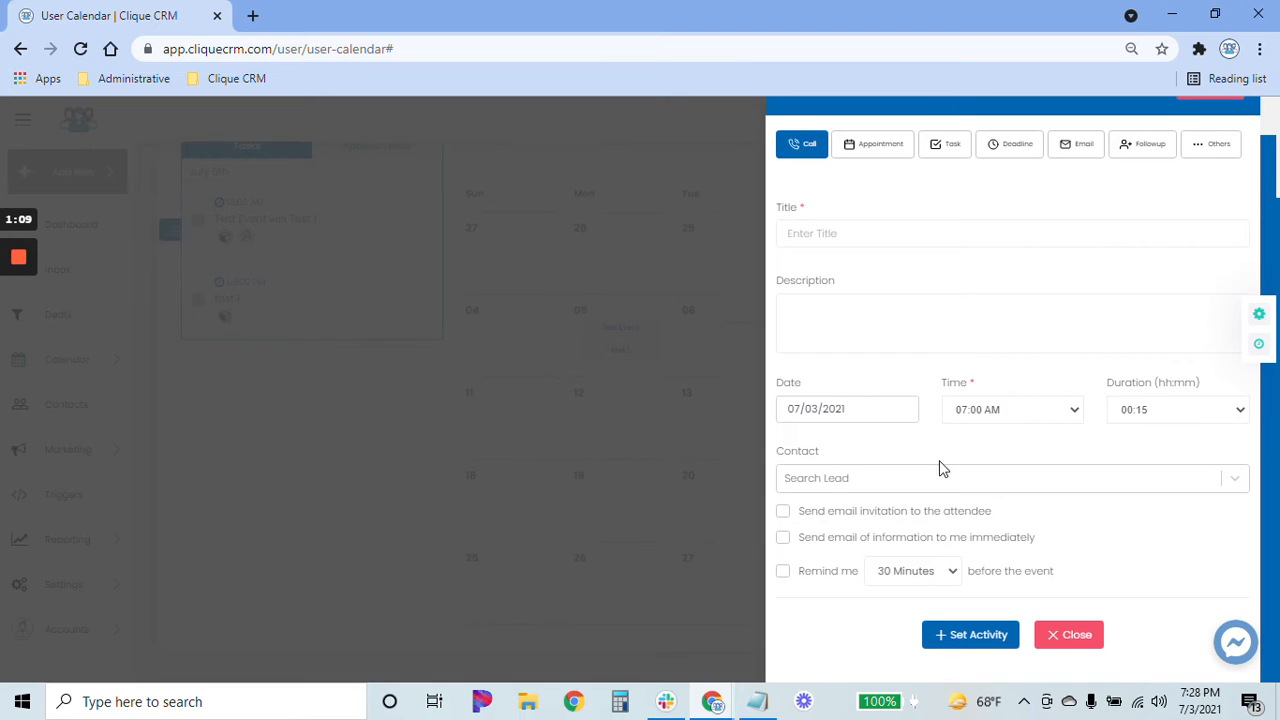
pyautogui.click(916, 480)
pyautogui.write('tes')
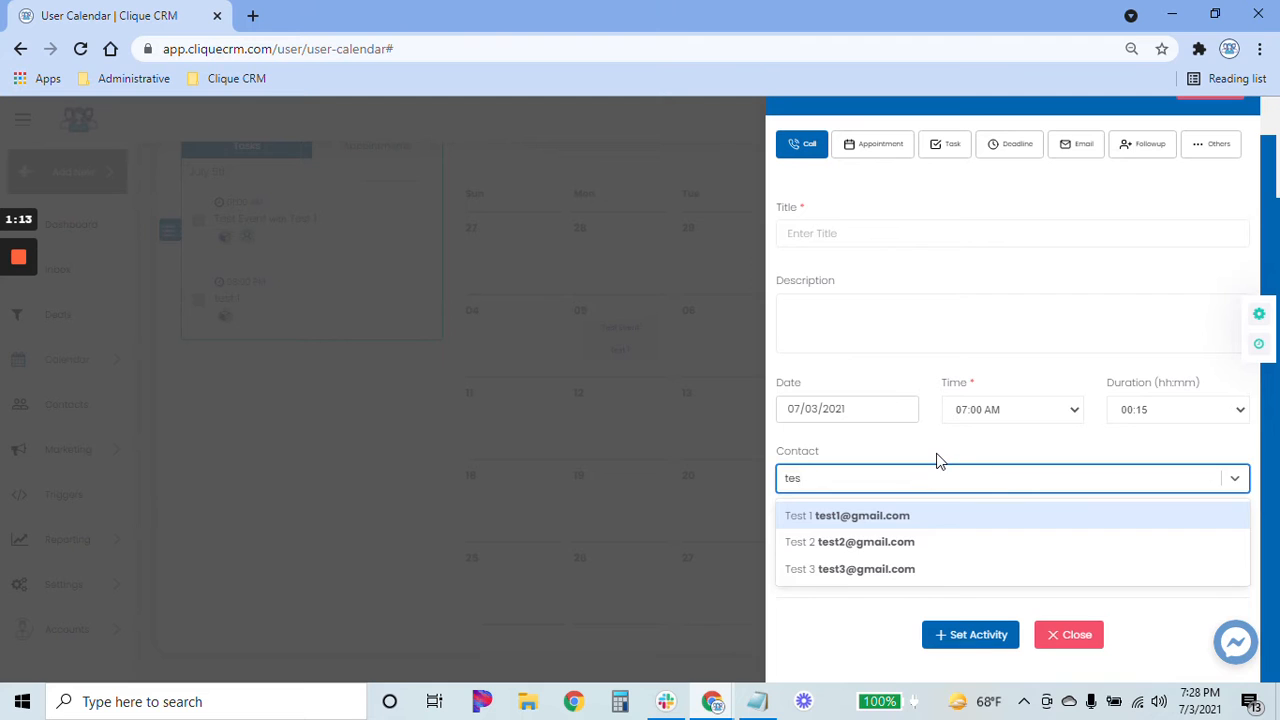
pyautogui.click(936, 454)
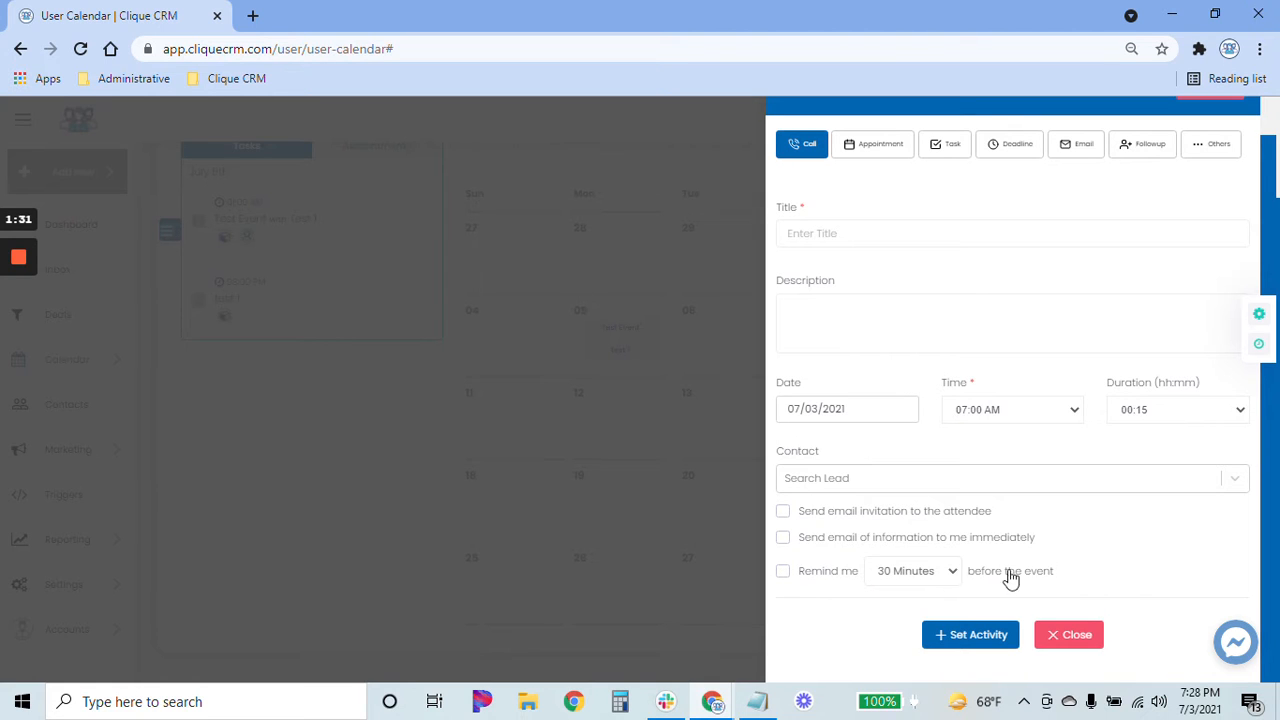
# Step: Try a reminder of 2 Hours before the event, disable the reminder, and close the new activity form without saving
pyautogui.click(937, 573)
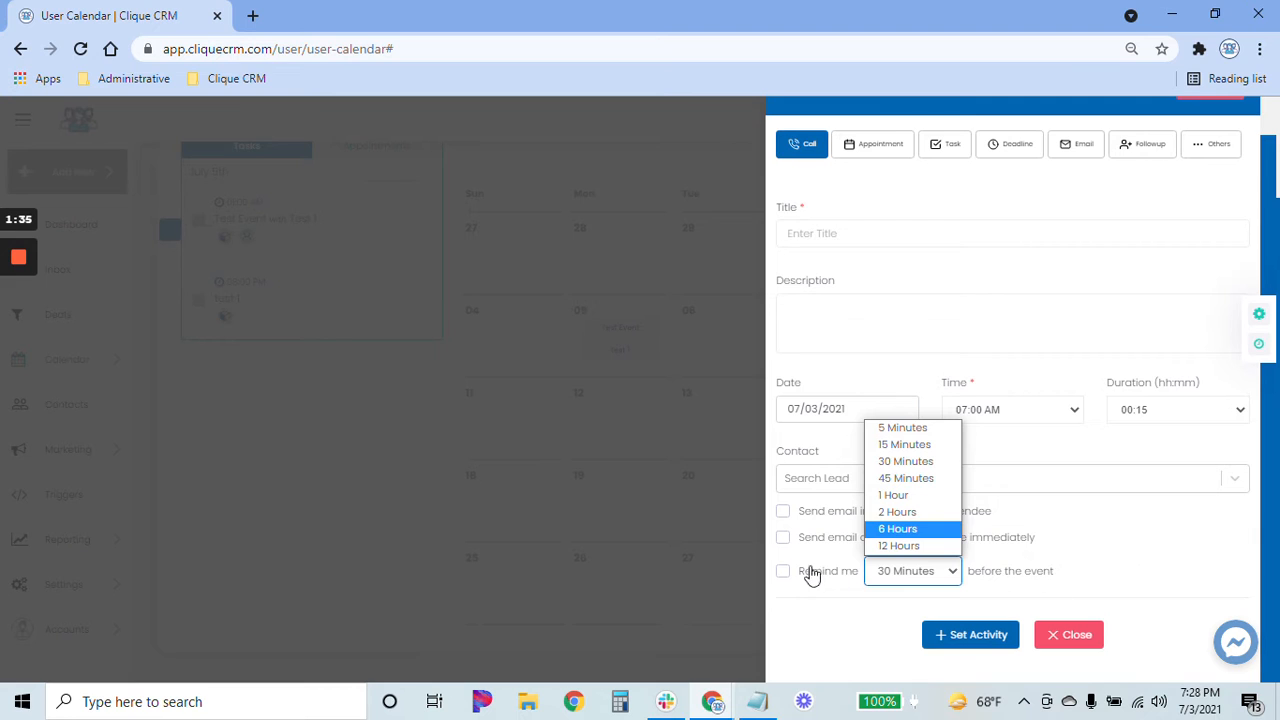
pyautogui.click(786, 572)
pyautogui.click(937, 571)
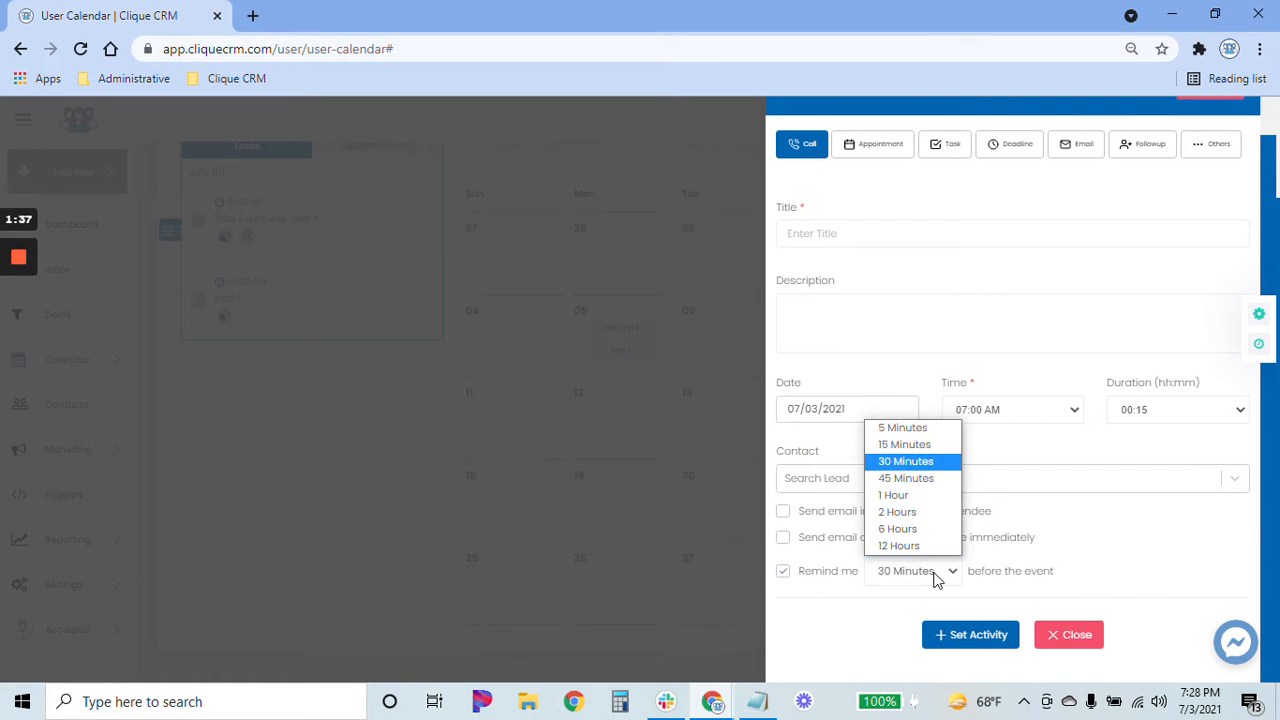
pyautogui.click(933, 512)
pyautogui.click(783, 572)
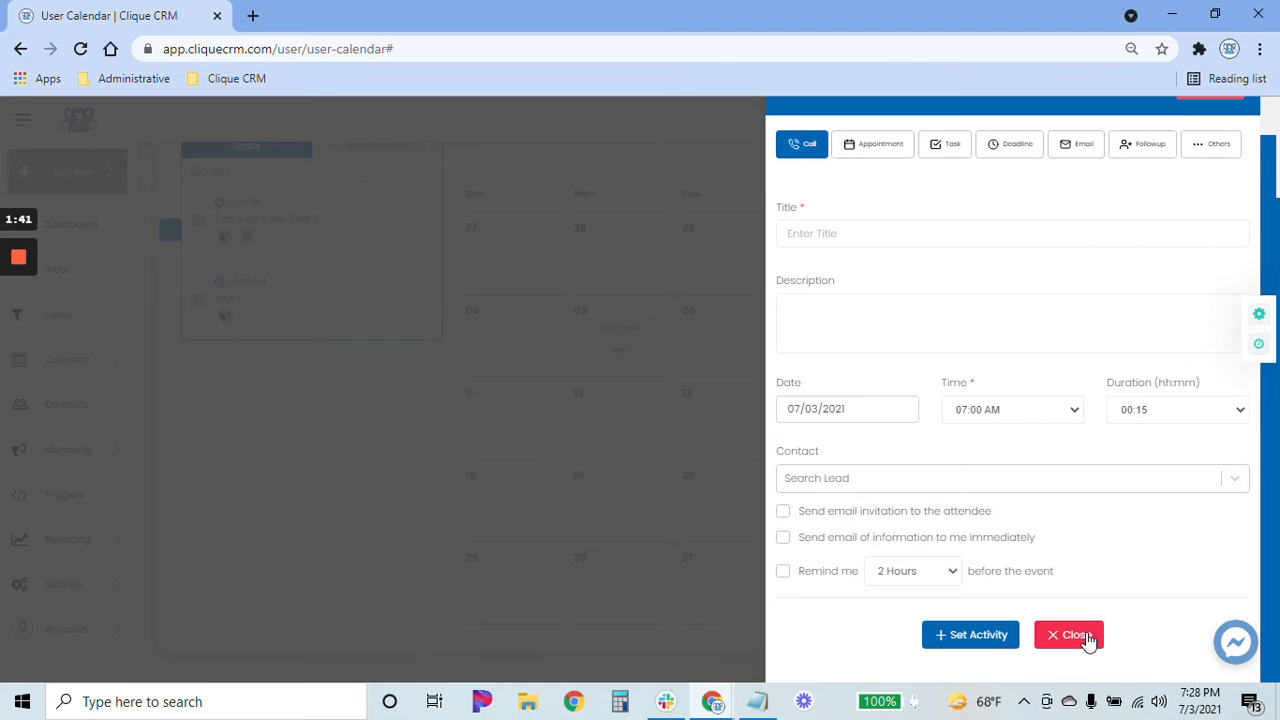
pyautogui.click(1088, 640)
pyautogui.scroll(1, 1130, 300)
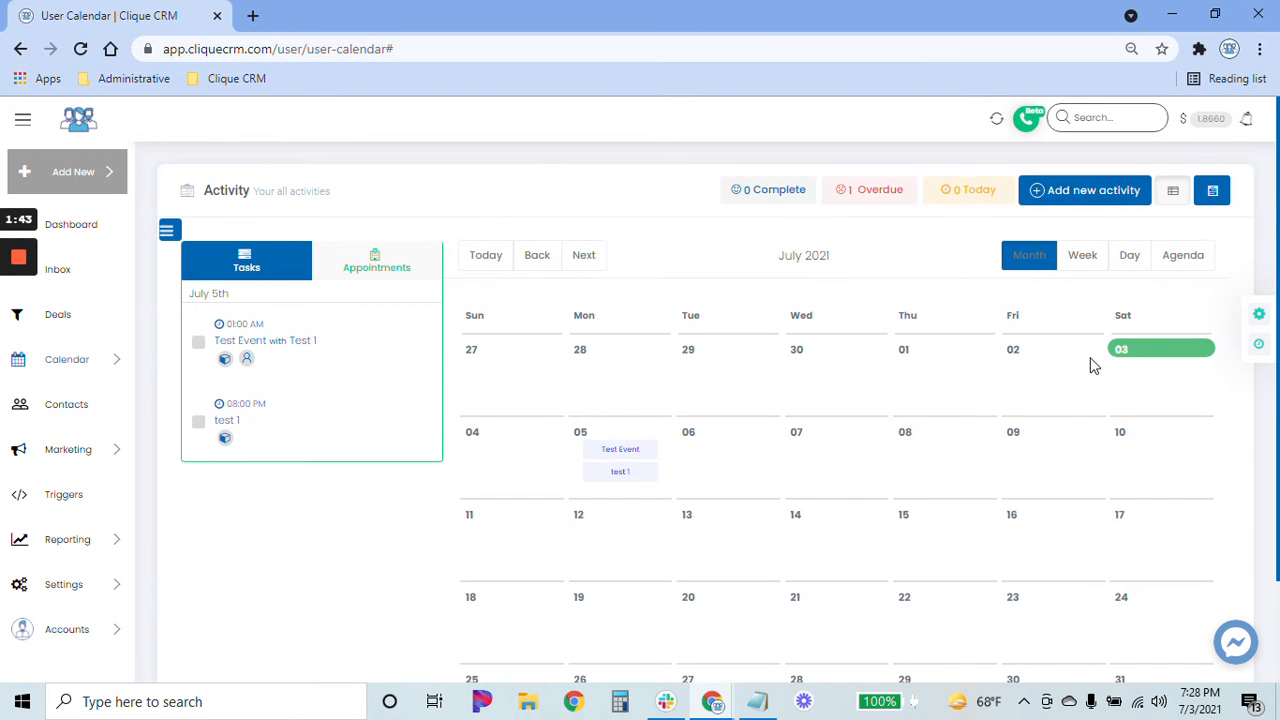
# Step: Switch the activities to the table view and filter the tasks to calls due next week
pyautogui.click(1176, 196)
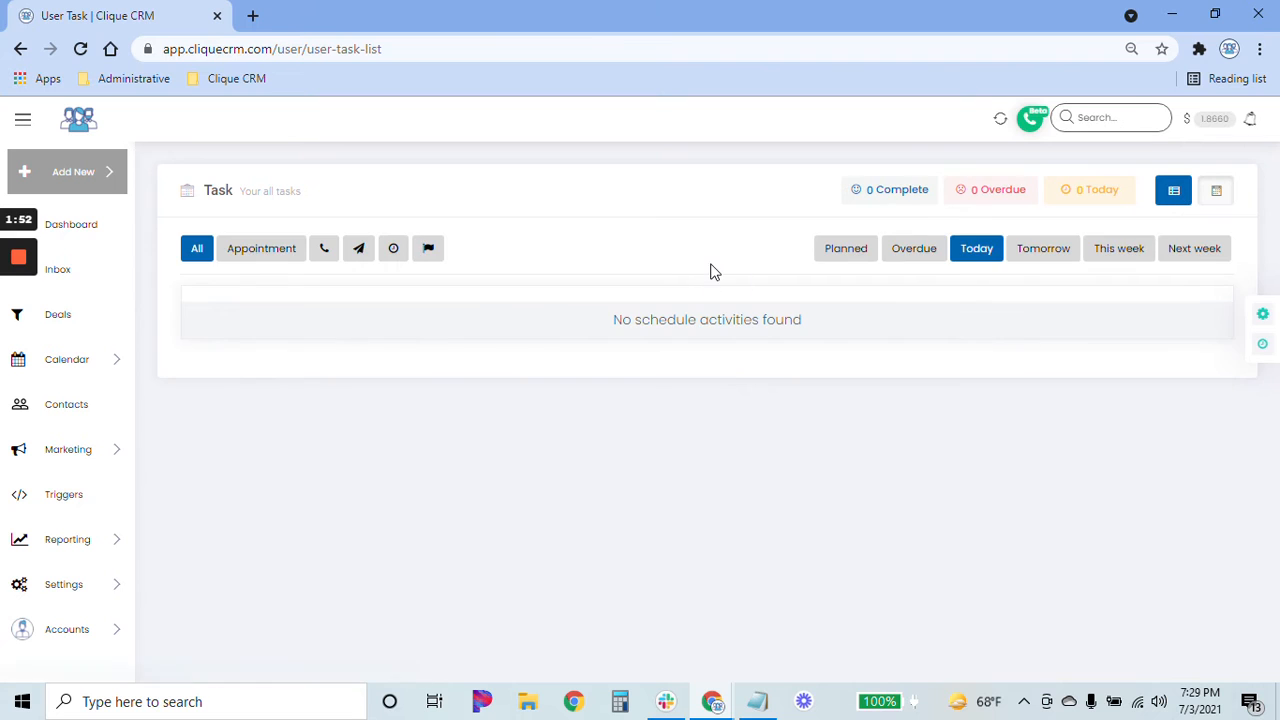
pyautogui.click(326, 258)
pyautogui.click(1045, 250)
pyautogui.click(1092, 258)
pyautogui.click(1172, 256)
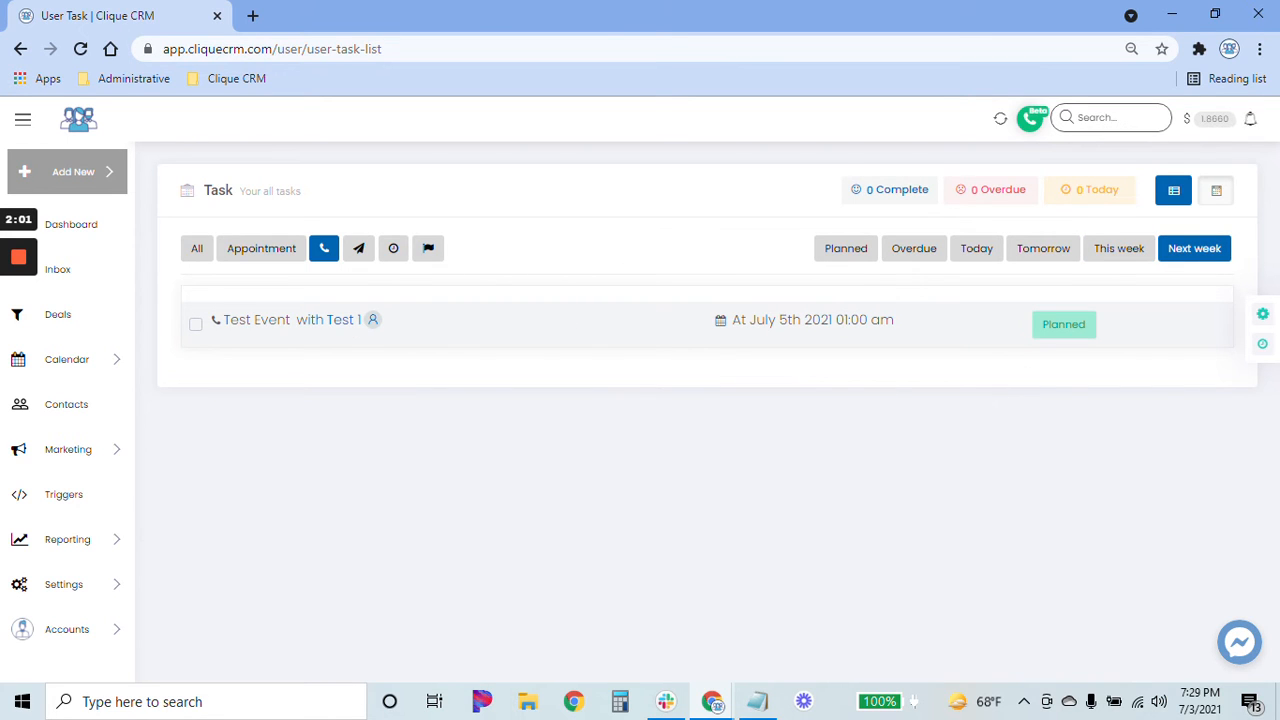
# Step: Open the contact linked to the Test Event call, review the contact's details, and close them
pyautogui.click(341, 327)
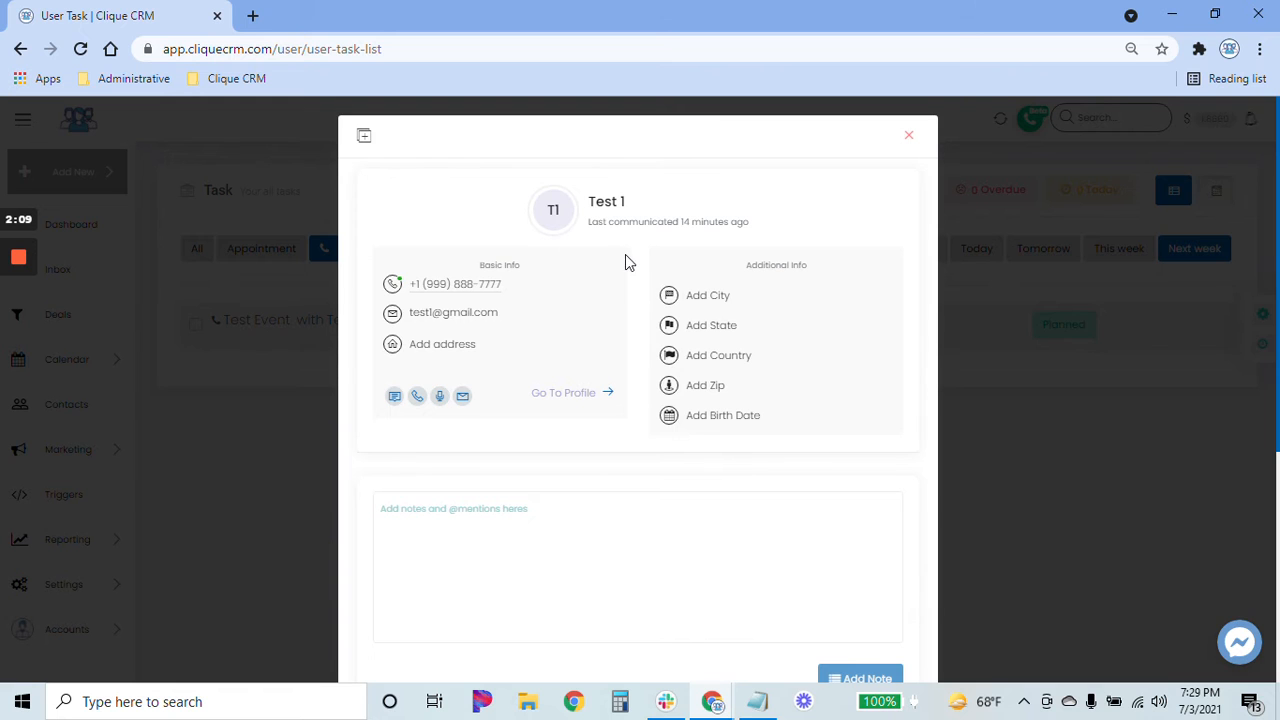
pyautogui.scroll(-4, 625, 262)
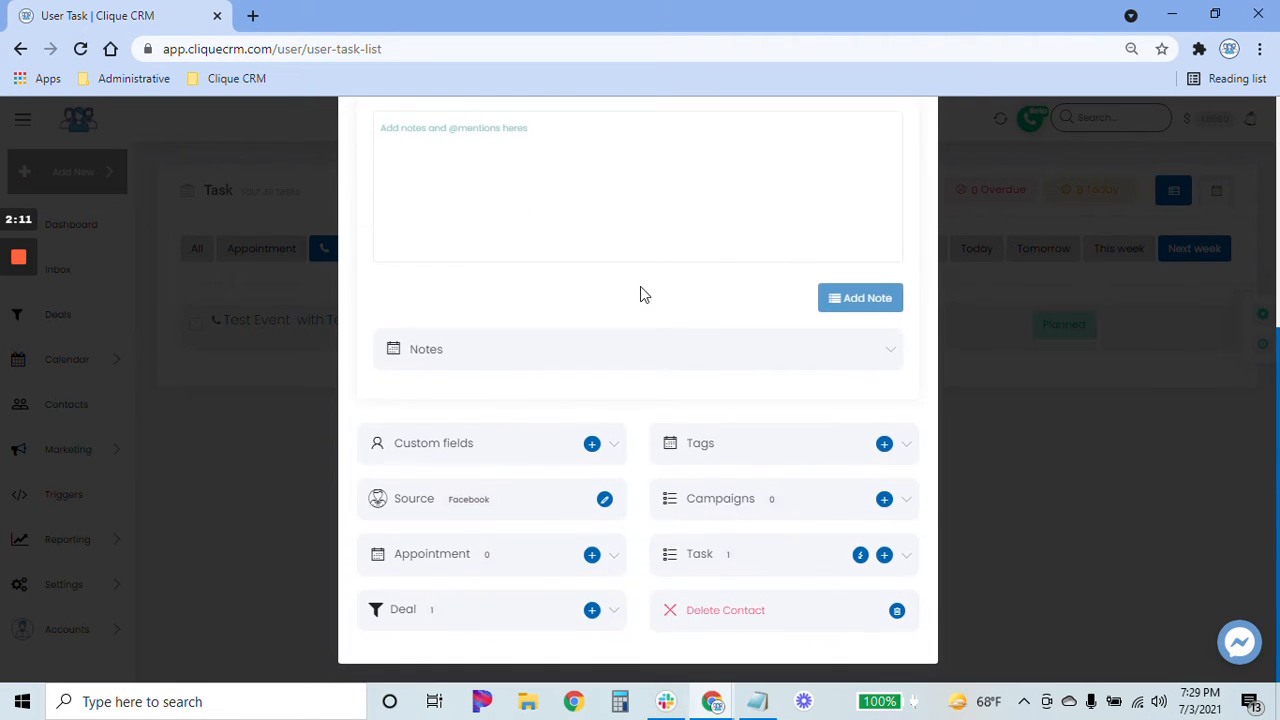
pyautogui.scroll(4, 641, 439)
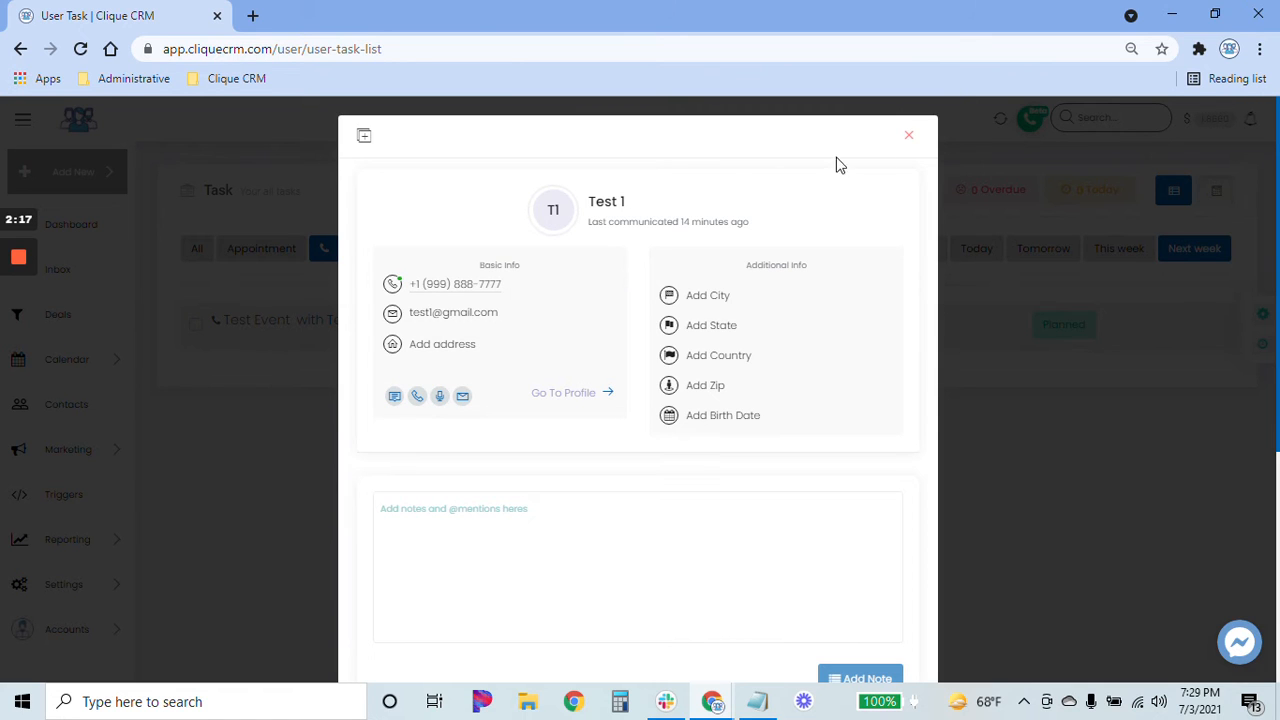
pyautogui.click(911, 137)
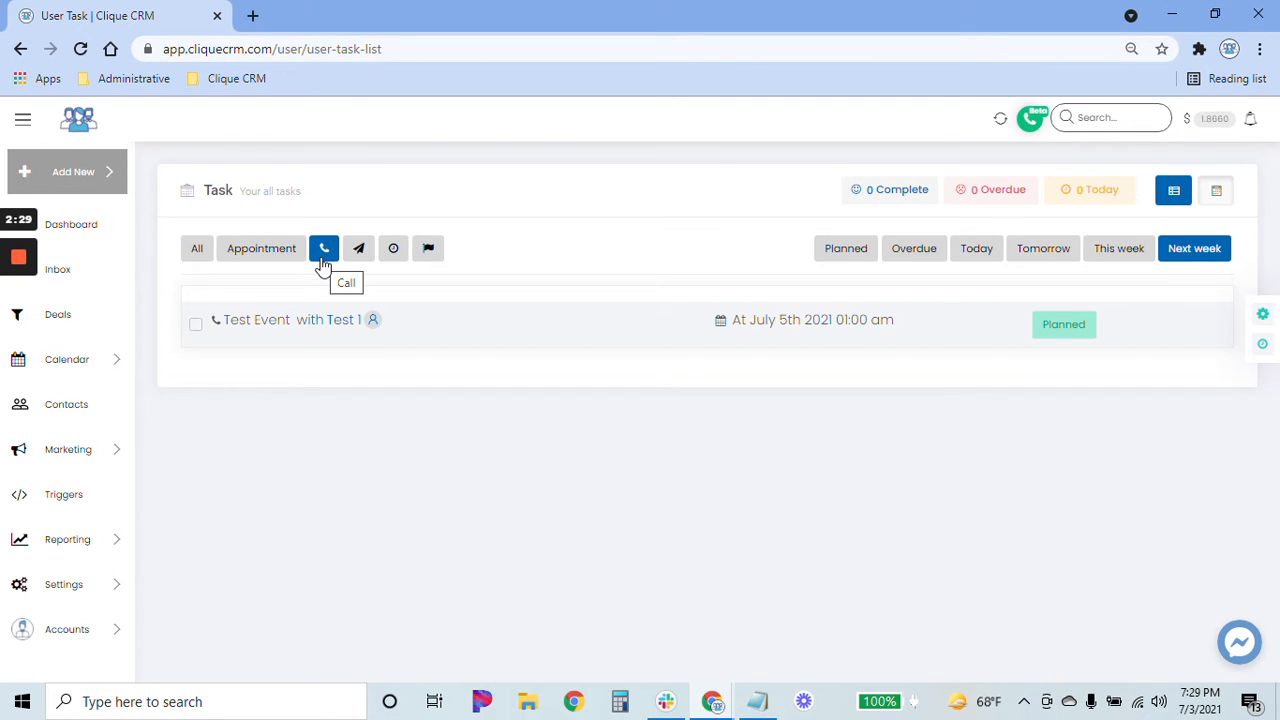
# Step: Reopen the Test Event's contact, place a call to its phone number, end the call and close the dialer
pyautogui.click(338, 318)
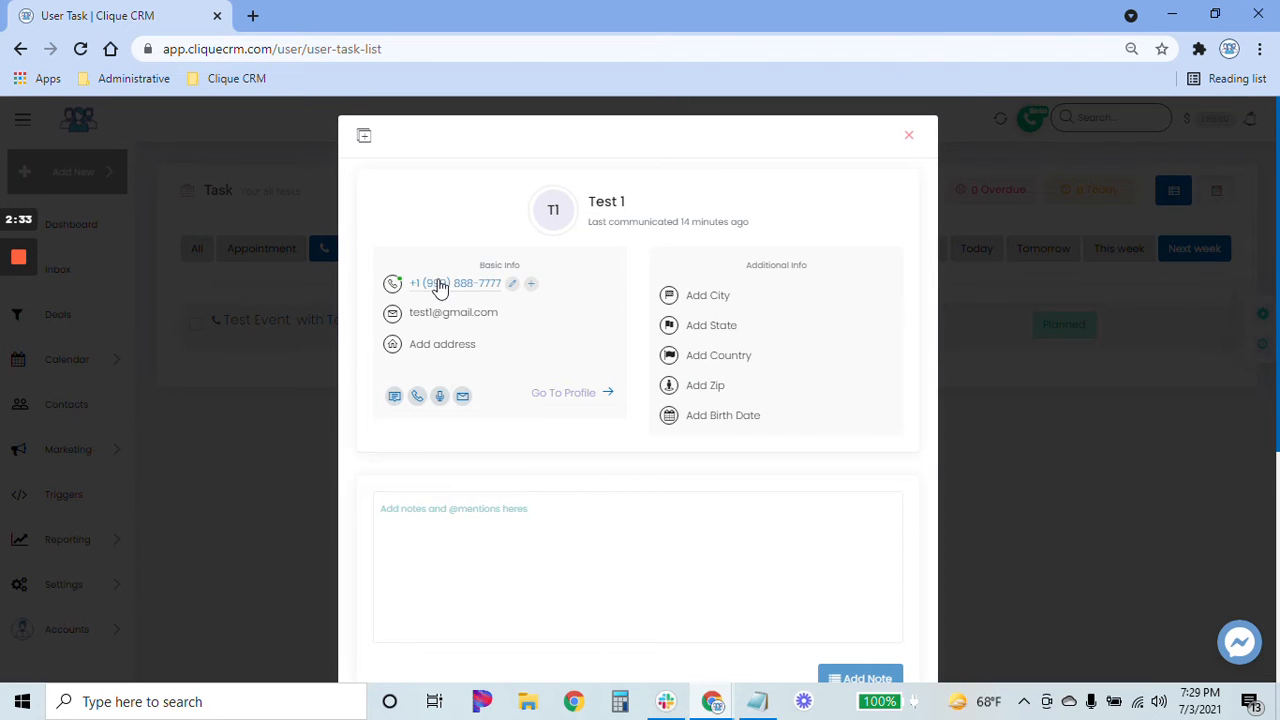
pyautogui.click(393, 284)
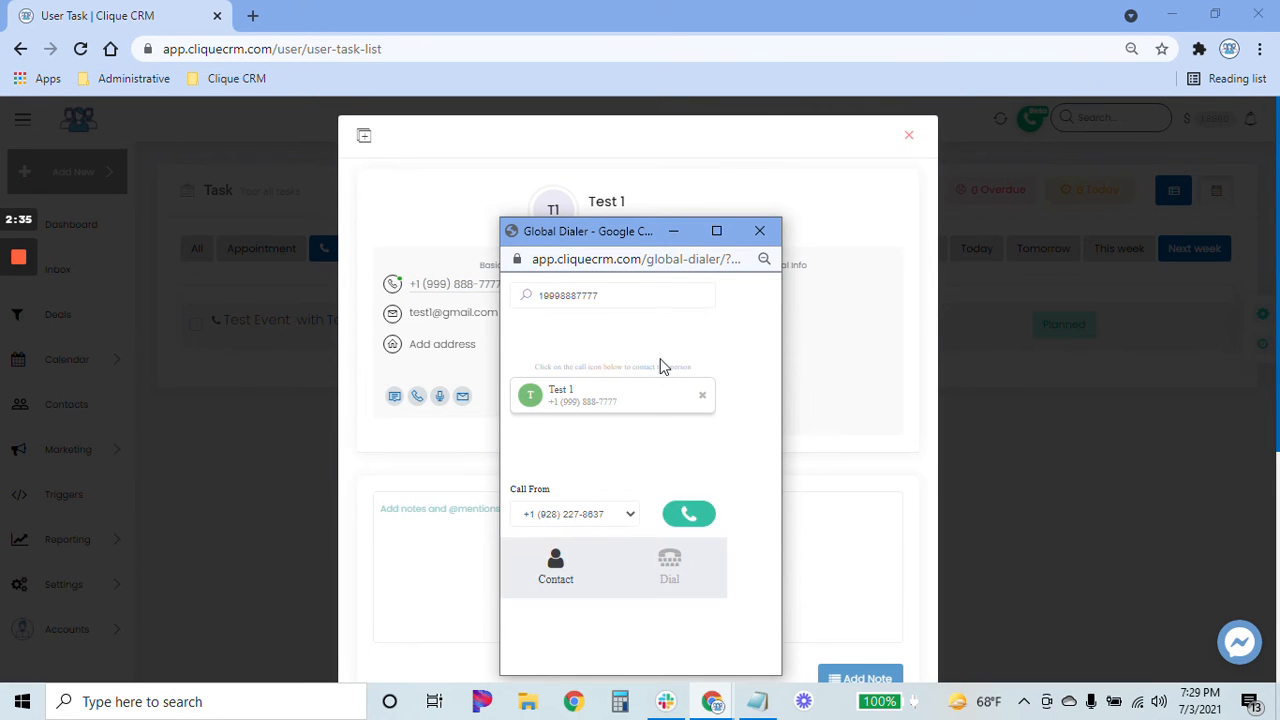
pyautogui.click(689, 513)
pyautogui.click(613, 513)
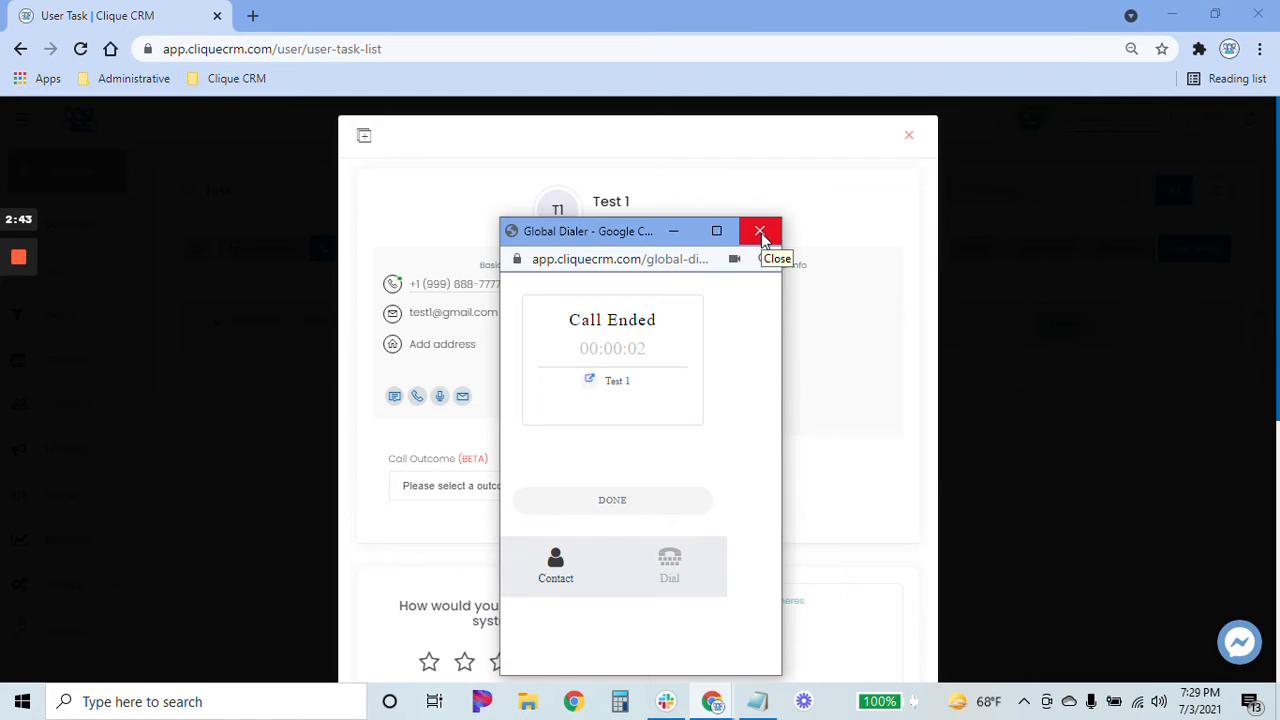
pyautogui.click(623, 505)
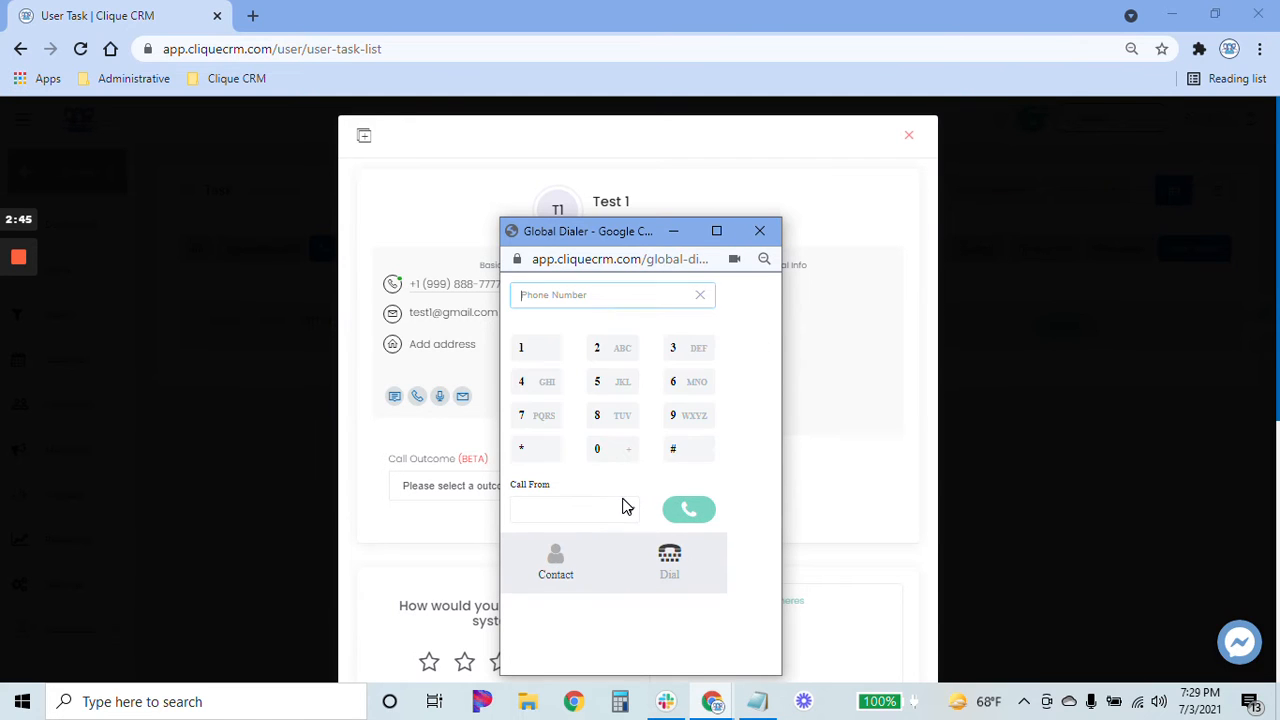
pyautogui.click(760, 232)
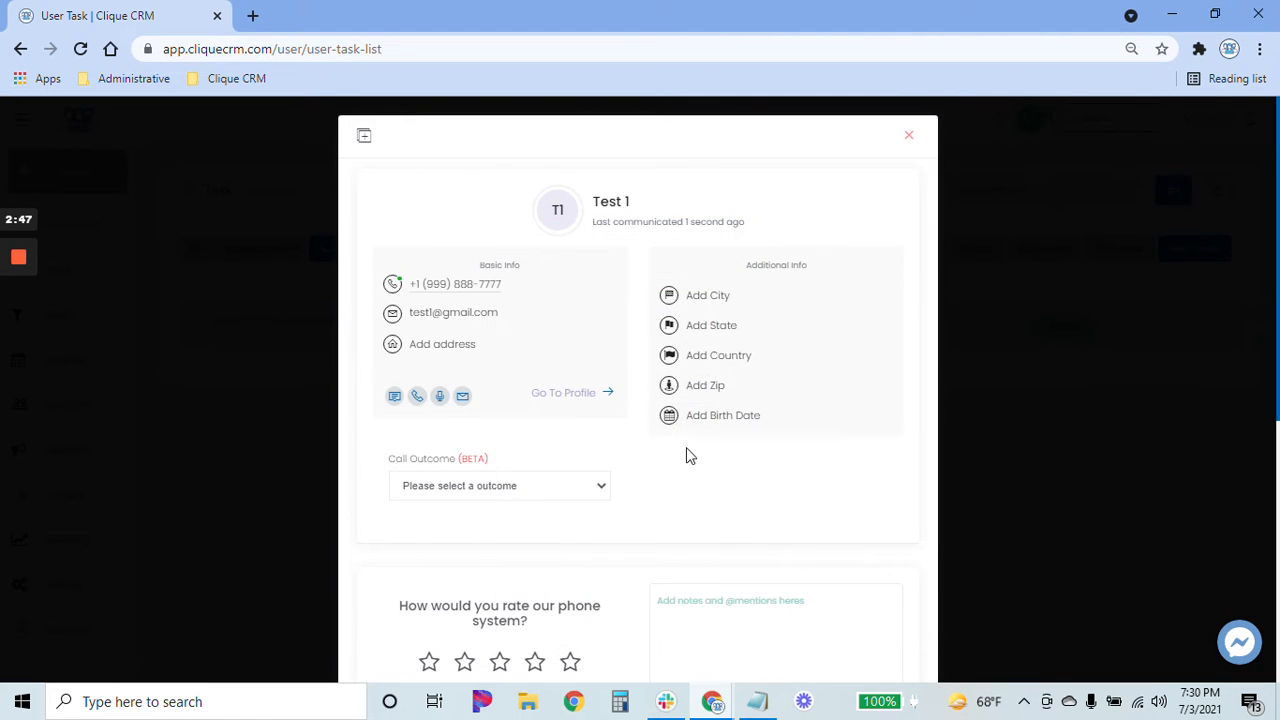
# Step: Check the available call outcomes for the ended call without selecting one
pyautogui.scroll(-3, 640, 383)
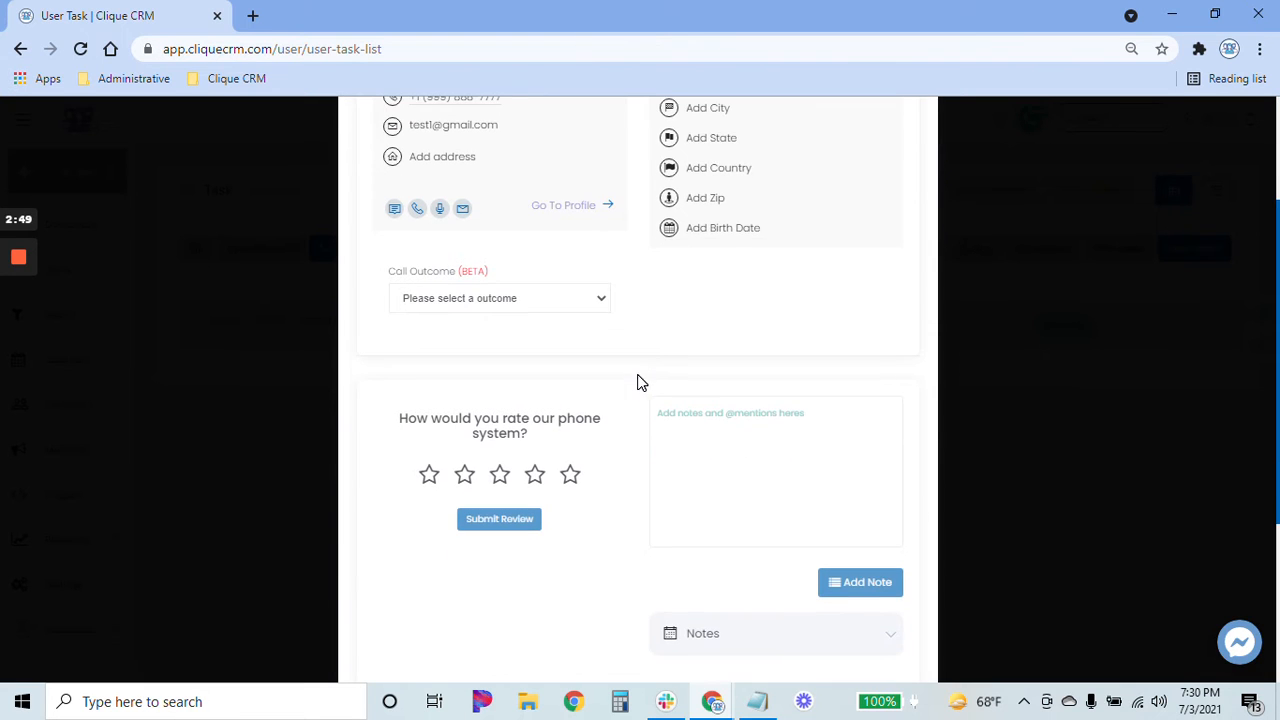
pyautogui.click(558, 304)
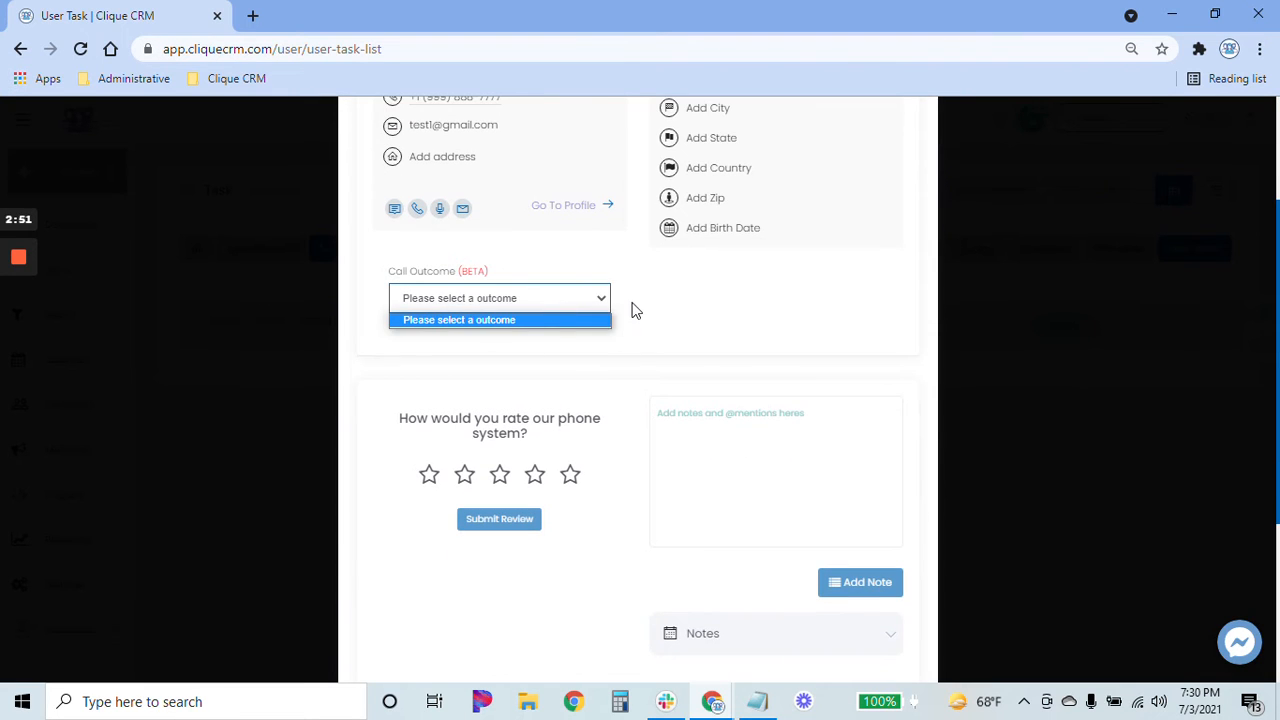
pyautogui.click(385, 317)
pyautogui.moveTo(35, 470)
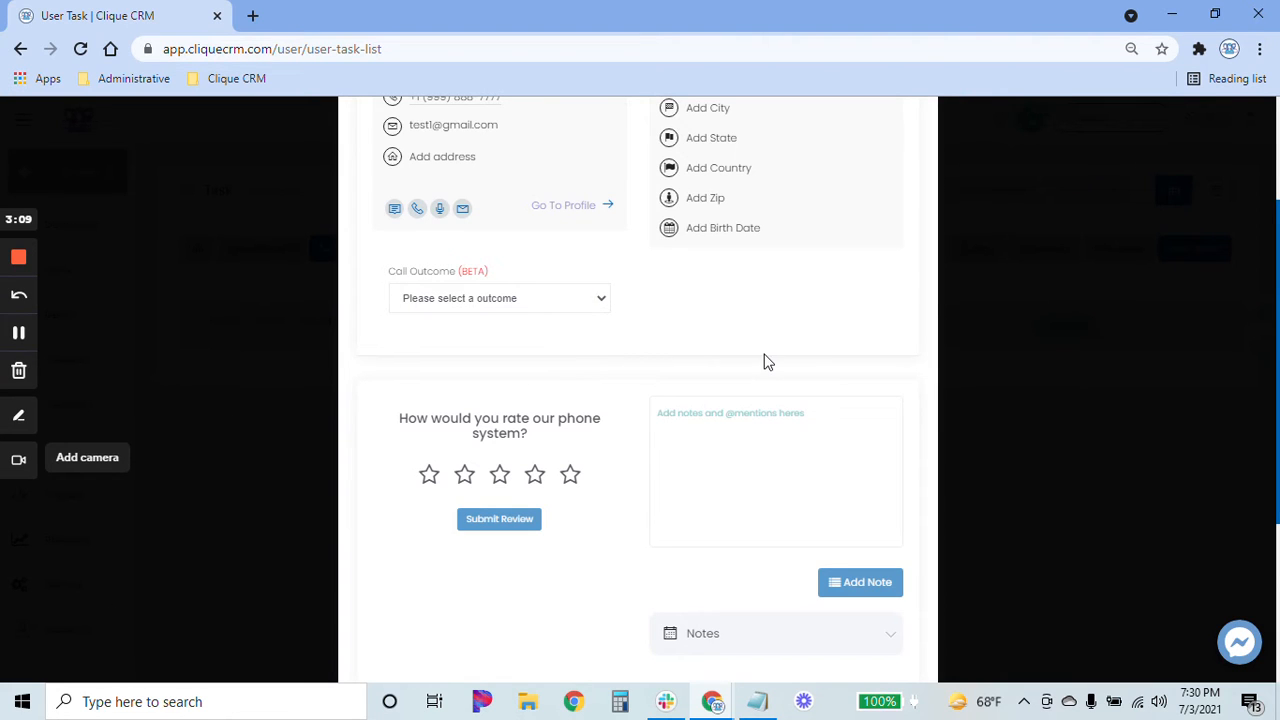
# Step: Review the contact's notes, custom fields, tags, campaigns, appointment, task and deal sections, and close the call details
pyautogui.scroll(-3, 768, 362)
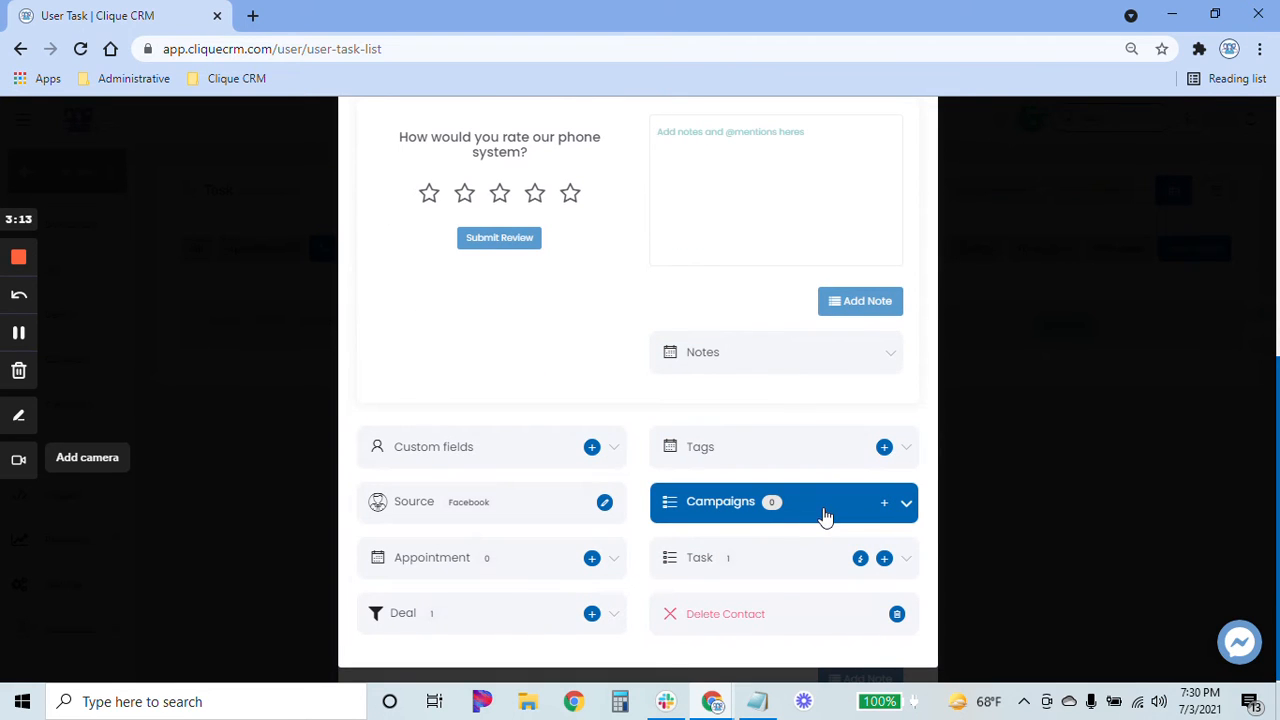
pyautogui.click(858, 563)
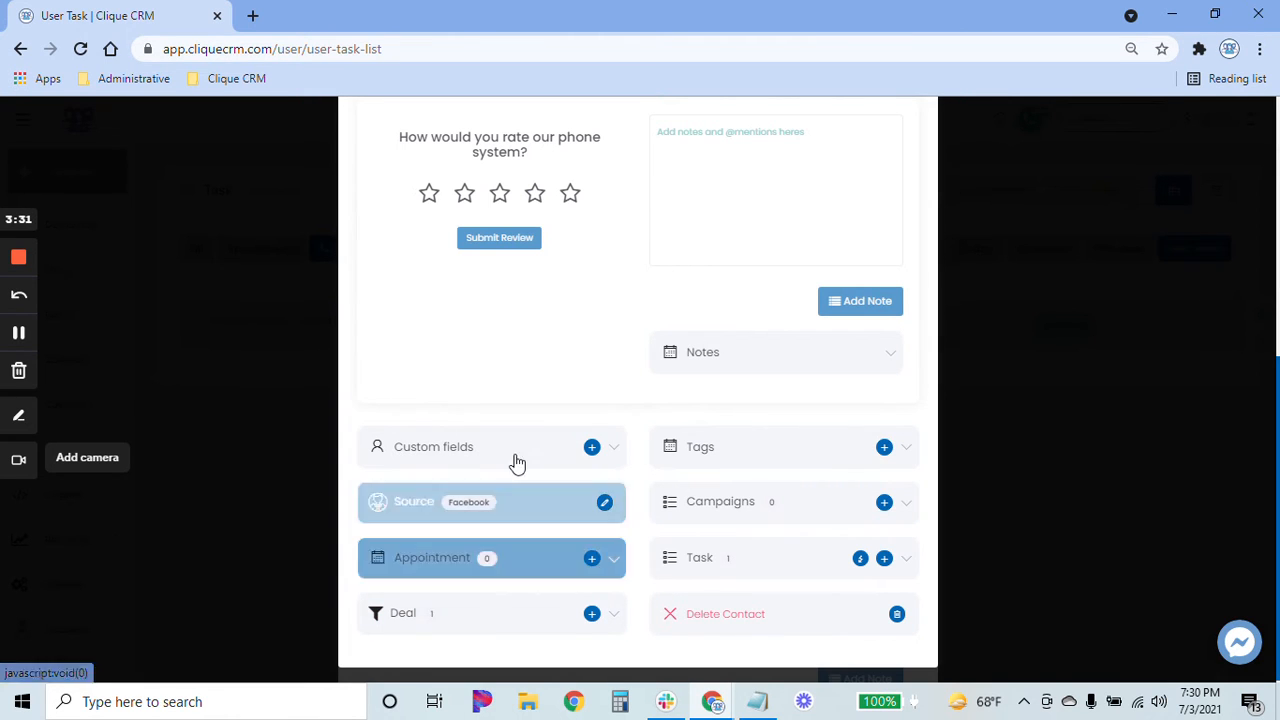
pyautogui.scroll(1, 660, 425)
pyautogui.scroll(5, 640, 432)
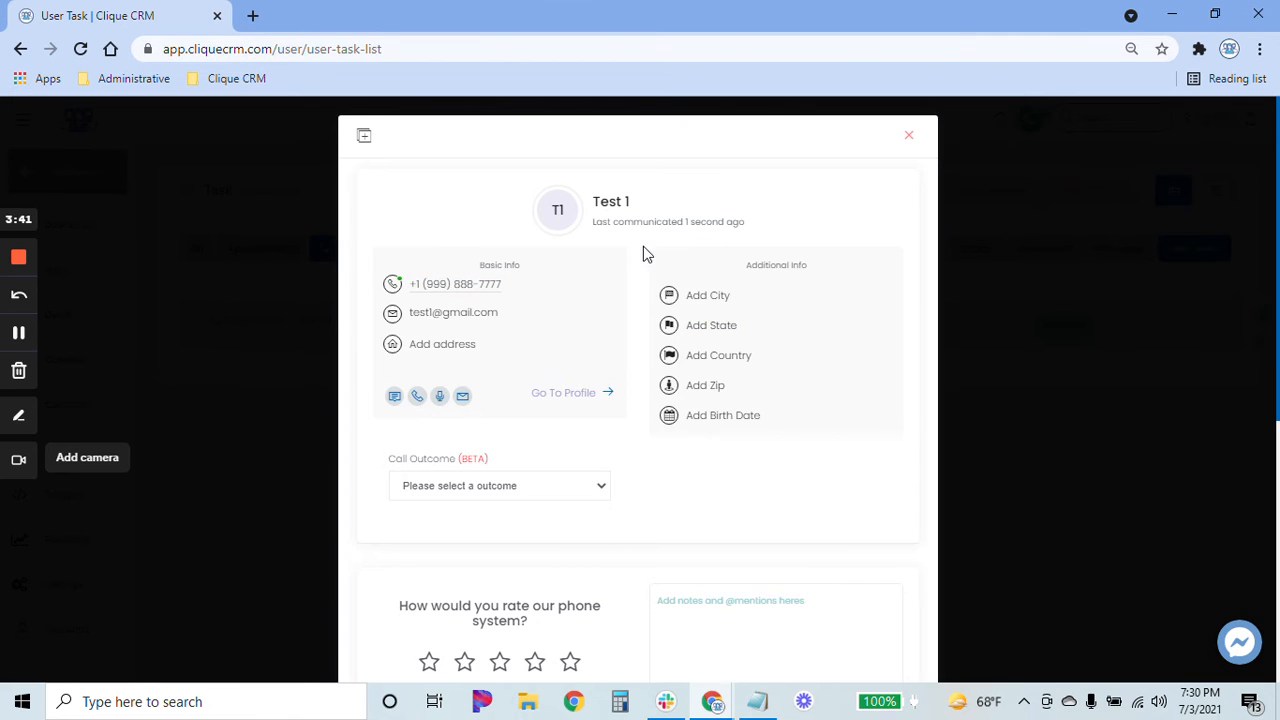
pyautogui.click(910, 137)
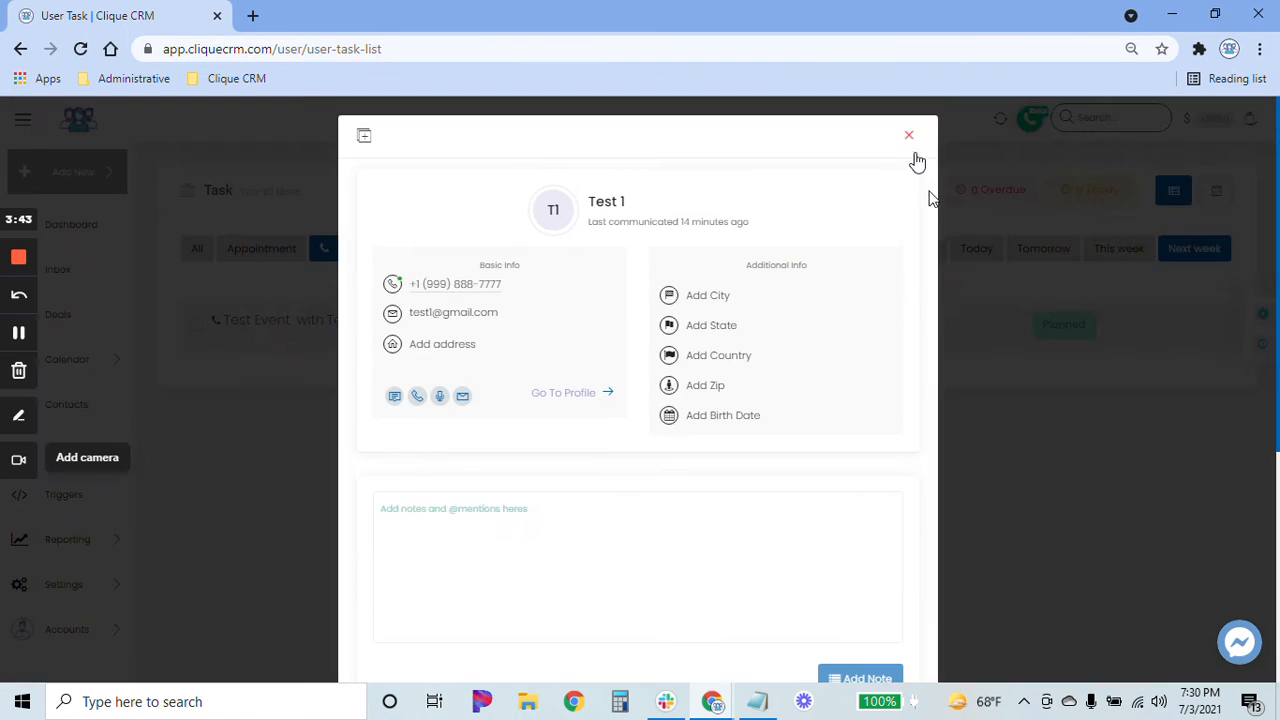
# Step: Close the contact's details and open the Calendar Events page
pyautogui.click(909, 136)
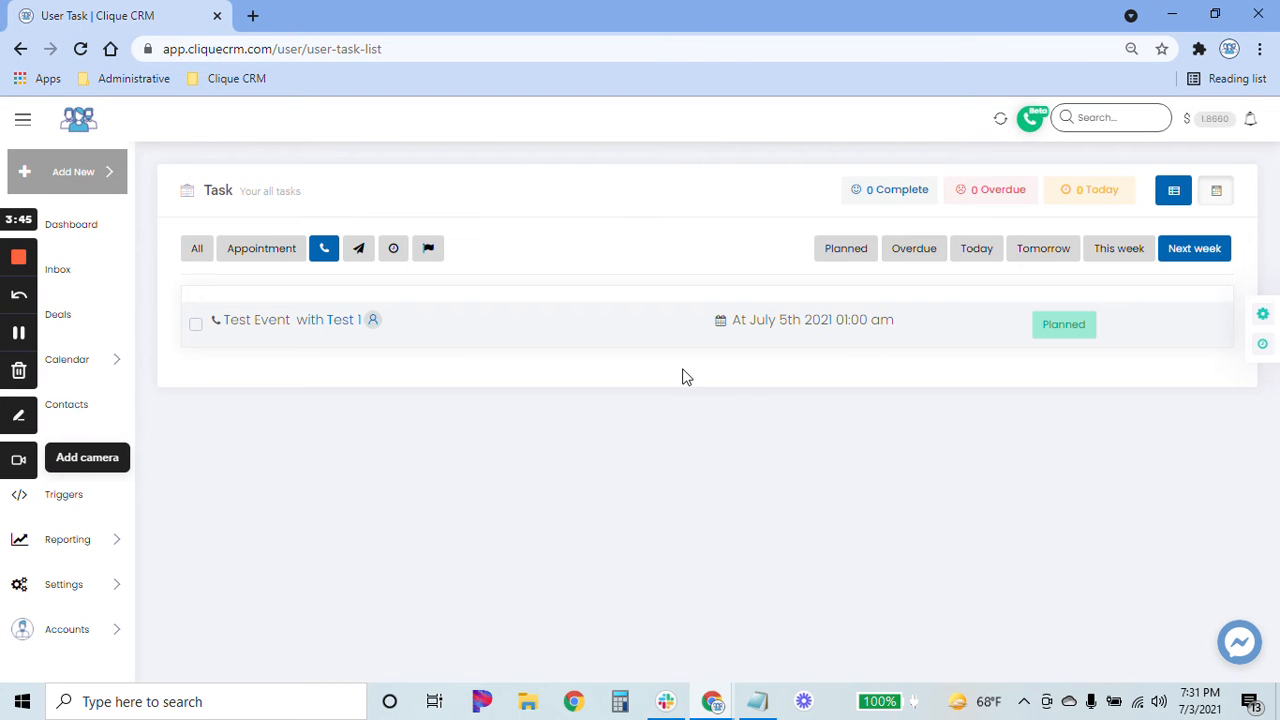
pyautogui.click(112, 359)
pyautogui.click(252, 278)
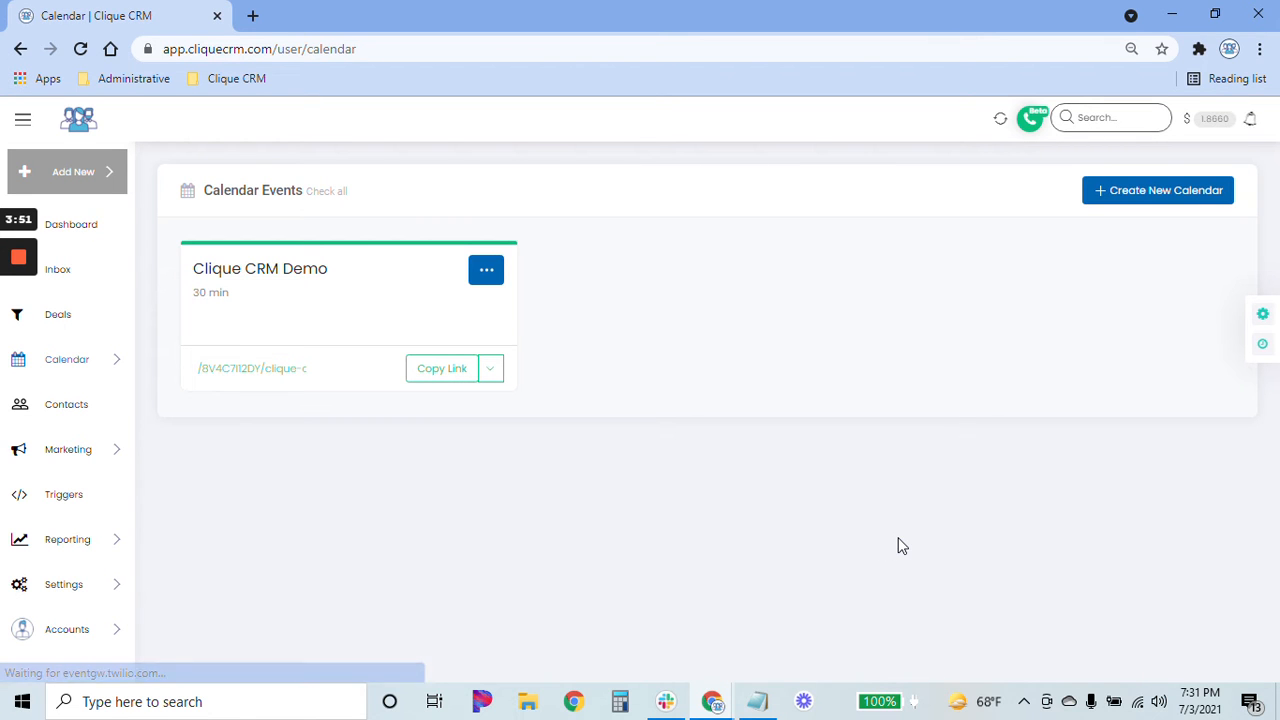
# Step: Create a new calendar with a schedule date range from 07/04/2021 to 08/04/2021
pyautogui.click(1155, 193)
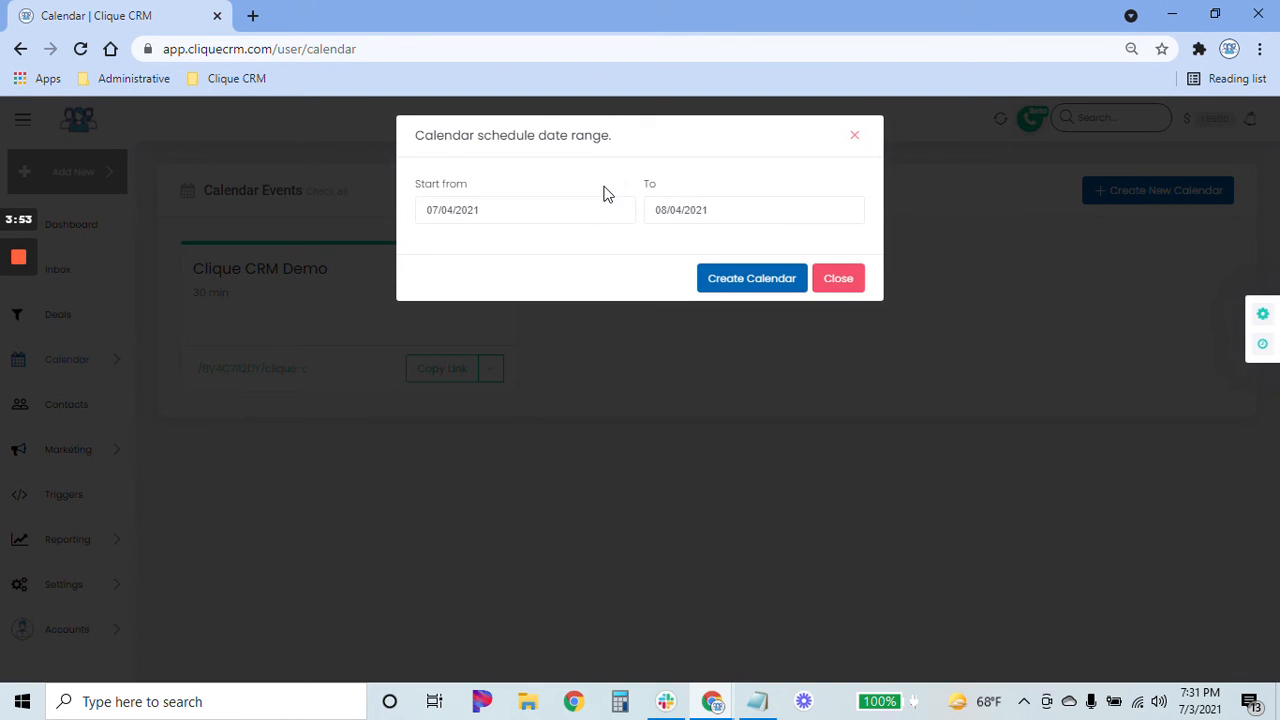
pyautogui.click(655, 208)
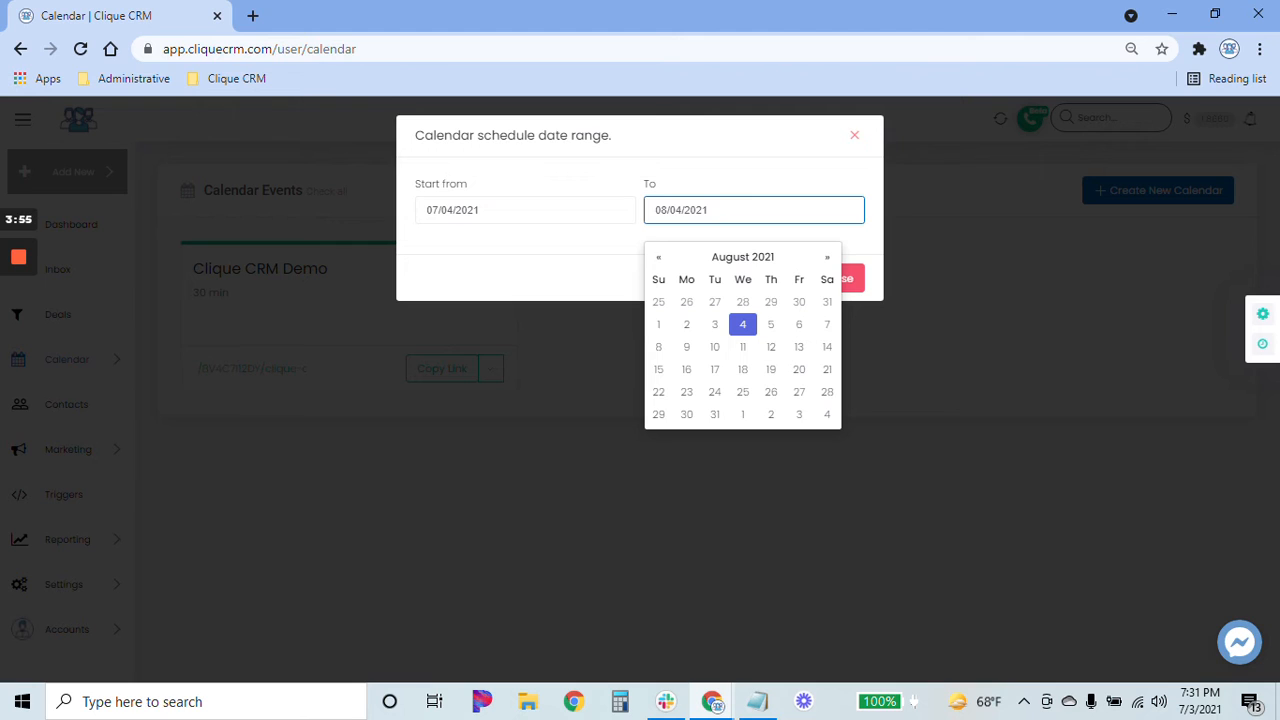
pyautogui.click(627, 230)
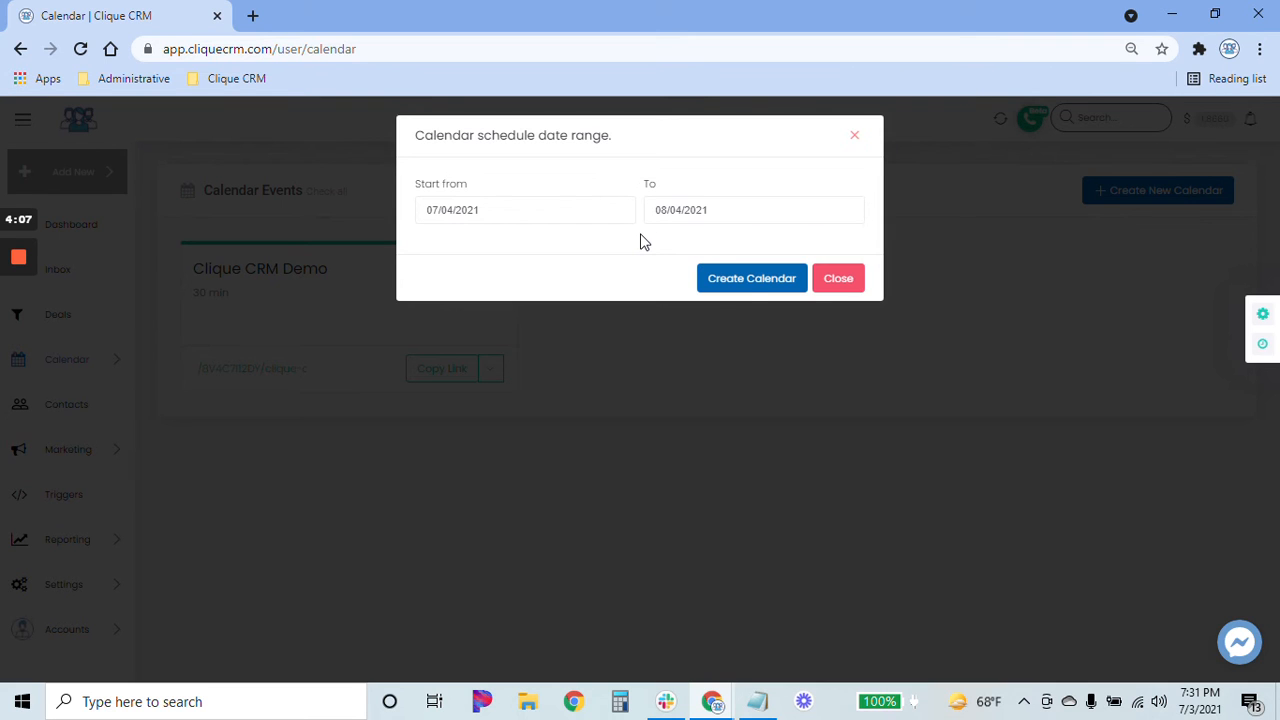
pyautogui.click(728, 214)
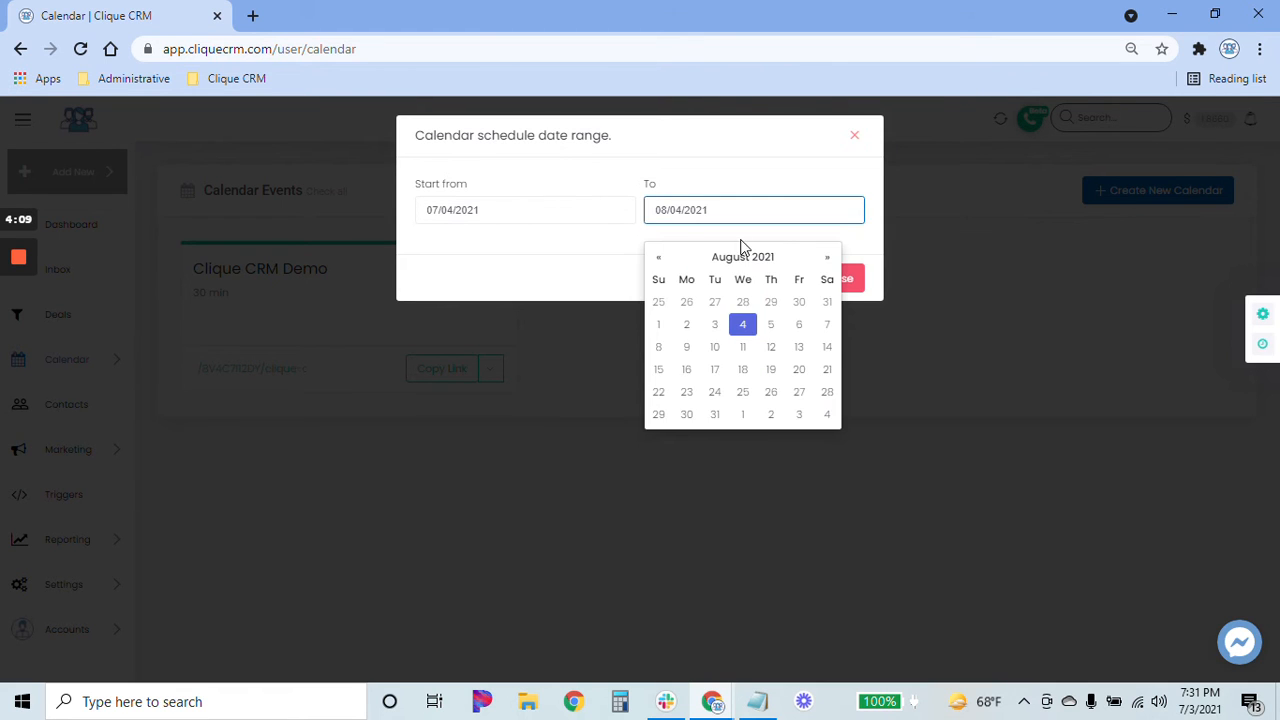
pyautogui.click(737, 258)
pyautogui.click(737, 258)
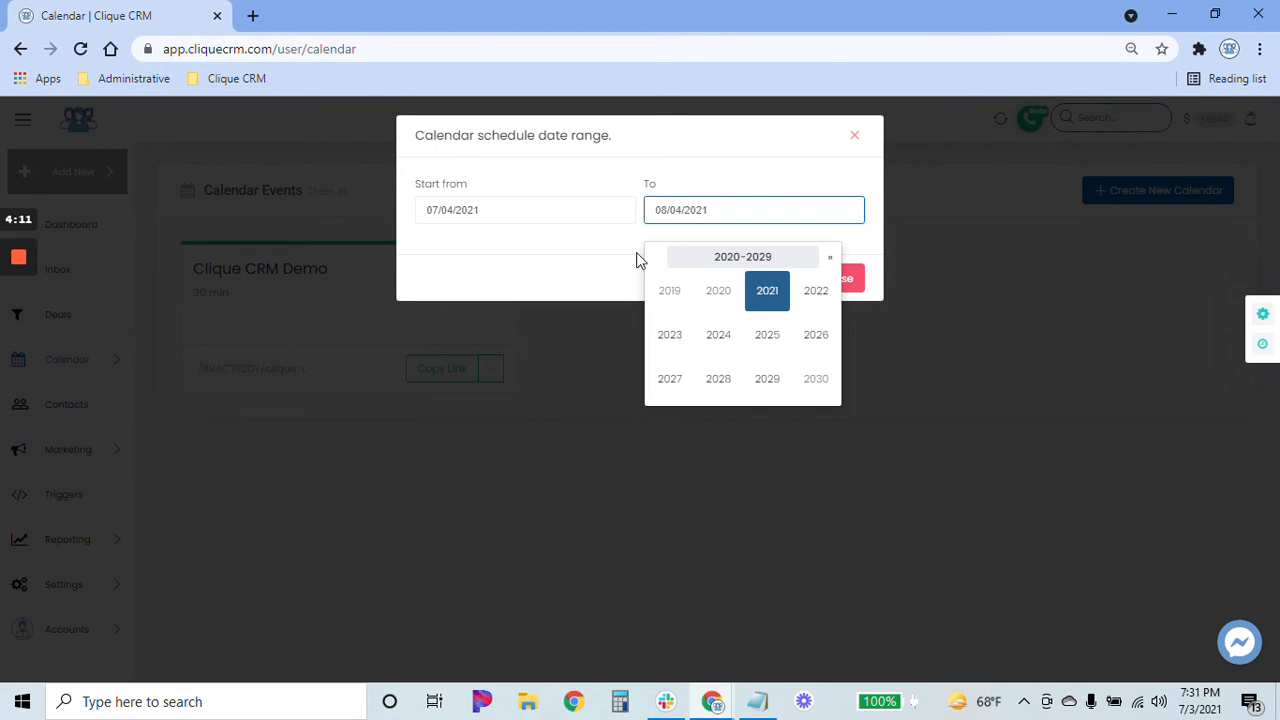
pyautogui.click(640, 260)
pyautogui.click(752, 279)
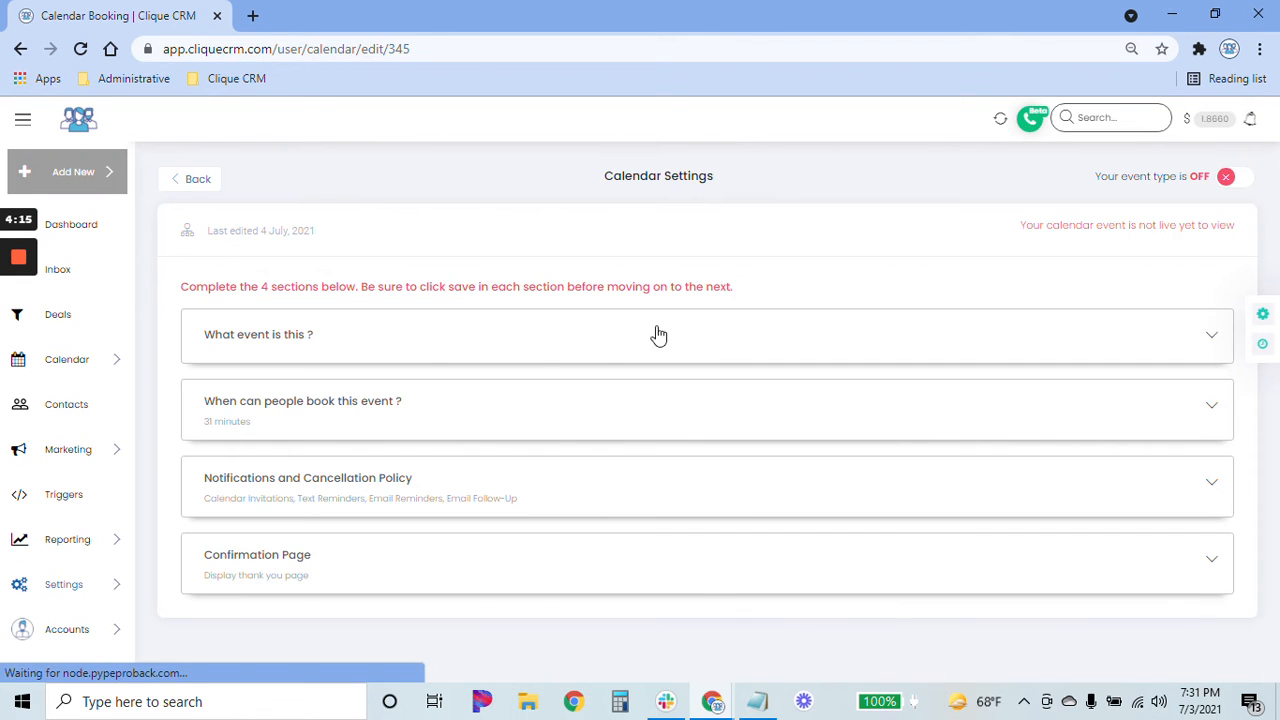
# Step: Open the new calendar's "What event is this?" section and examine the Leadflow and Title fields without filling them in
pyautogui.click(355, 343)
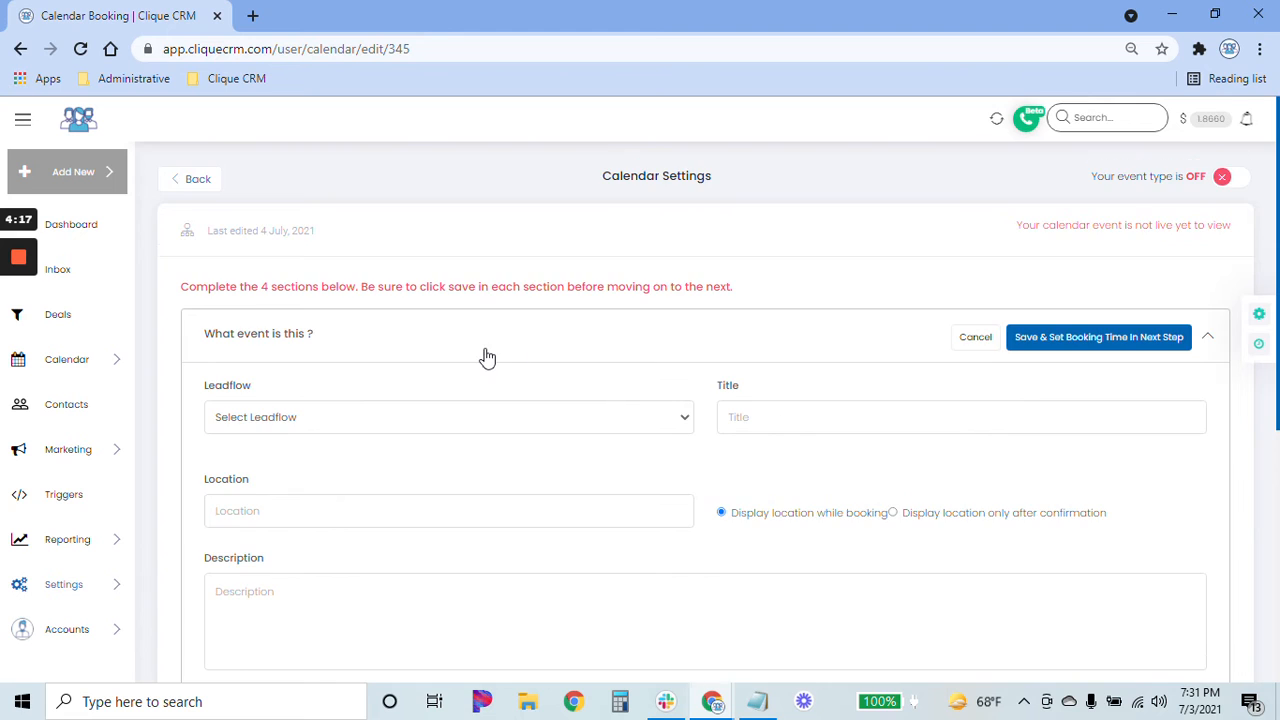
pyautogui.scroll(-2, 487, 357)
pyautogui.click(443, 232)
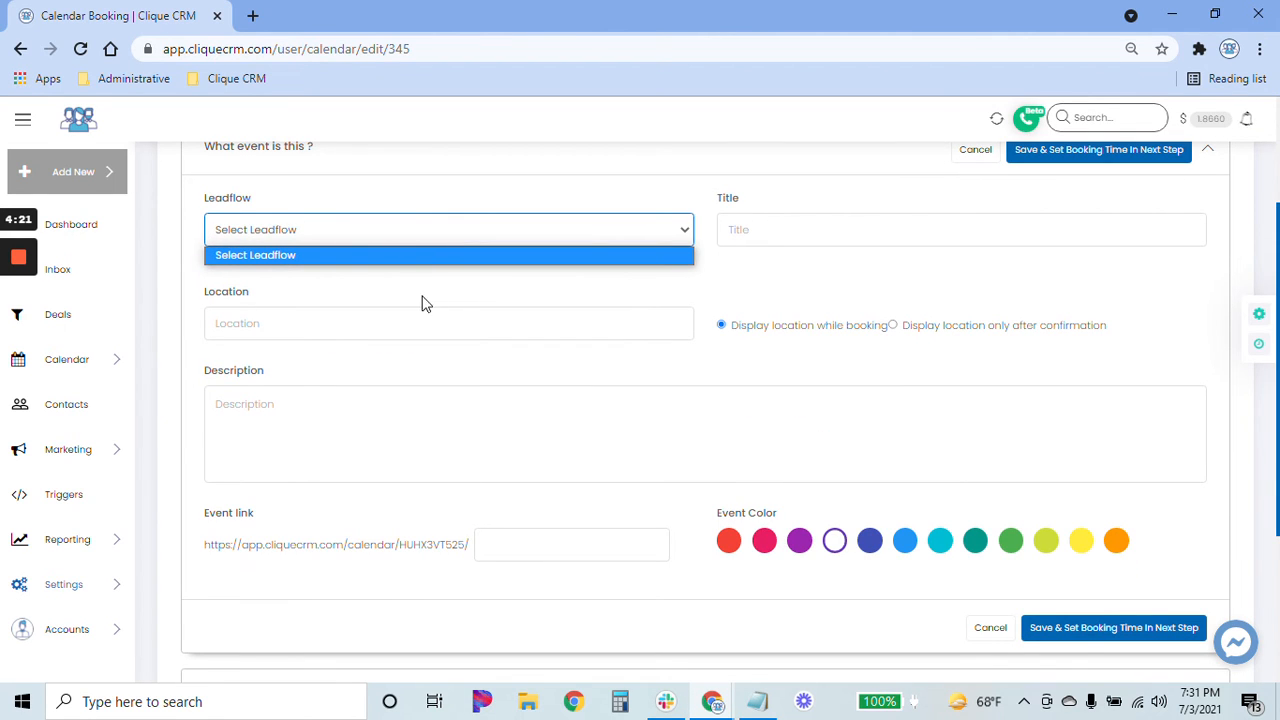
pyautogui.click(792, 236)
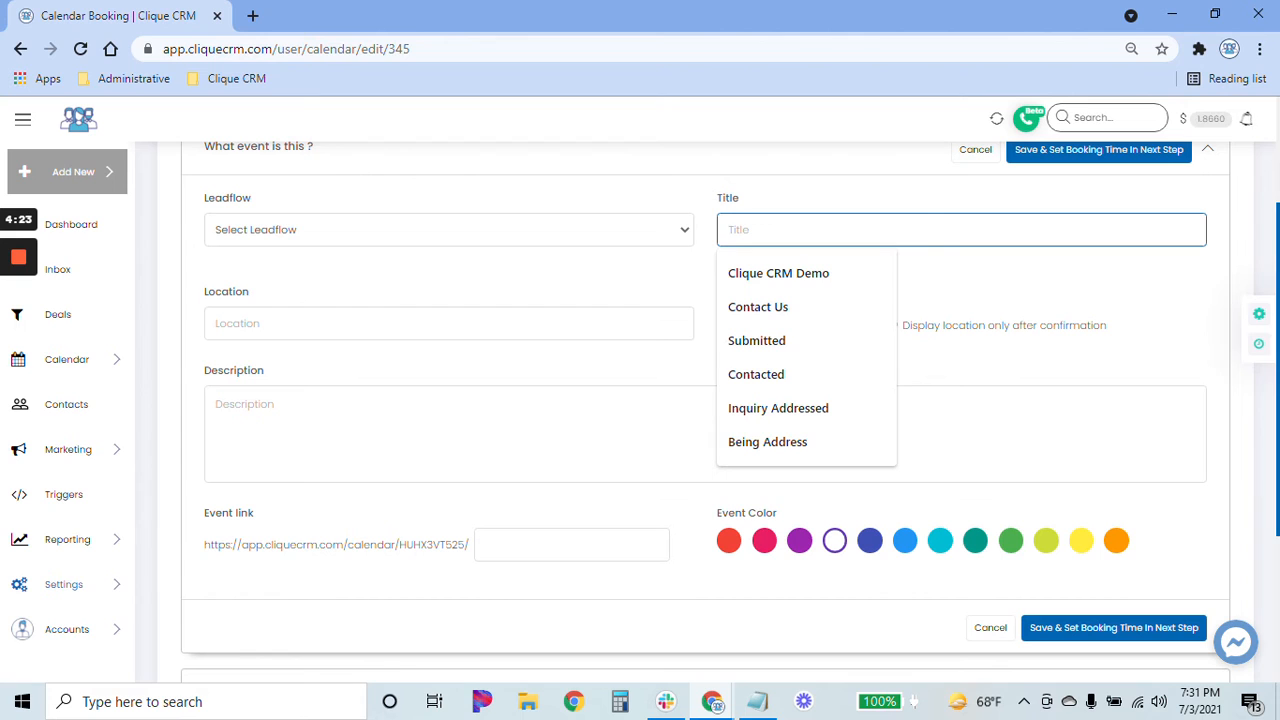
pyautogui.click(940, 271)
pyautogui.click(932, 232)
pyautogui.click(932, 271)
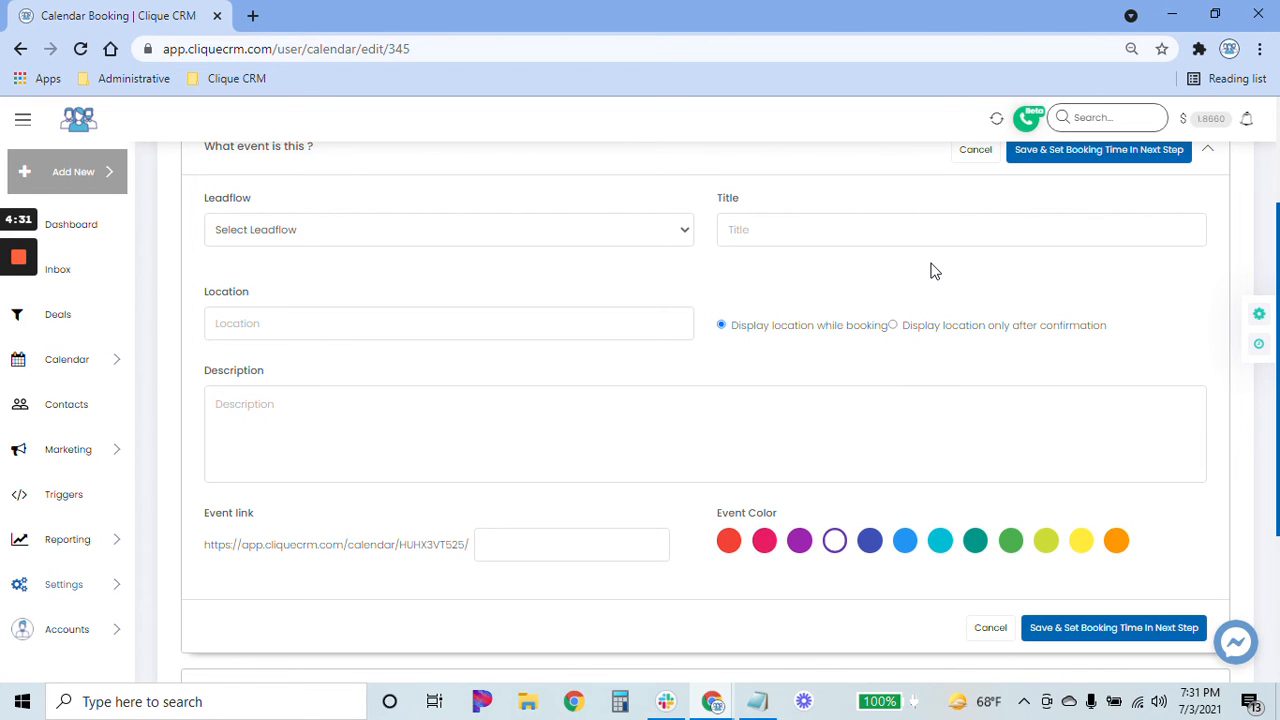
pyautogui.click(975, 231)
pyautogui.click(313, 286)
pyautogui.click(731, 230)
pyautogui.click(605, 282)
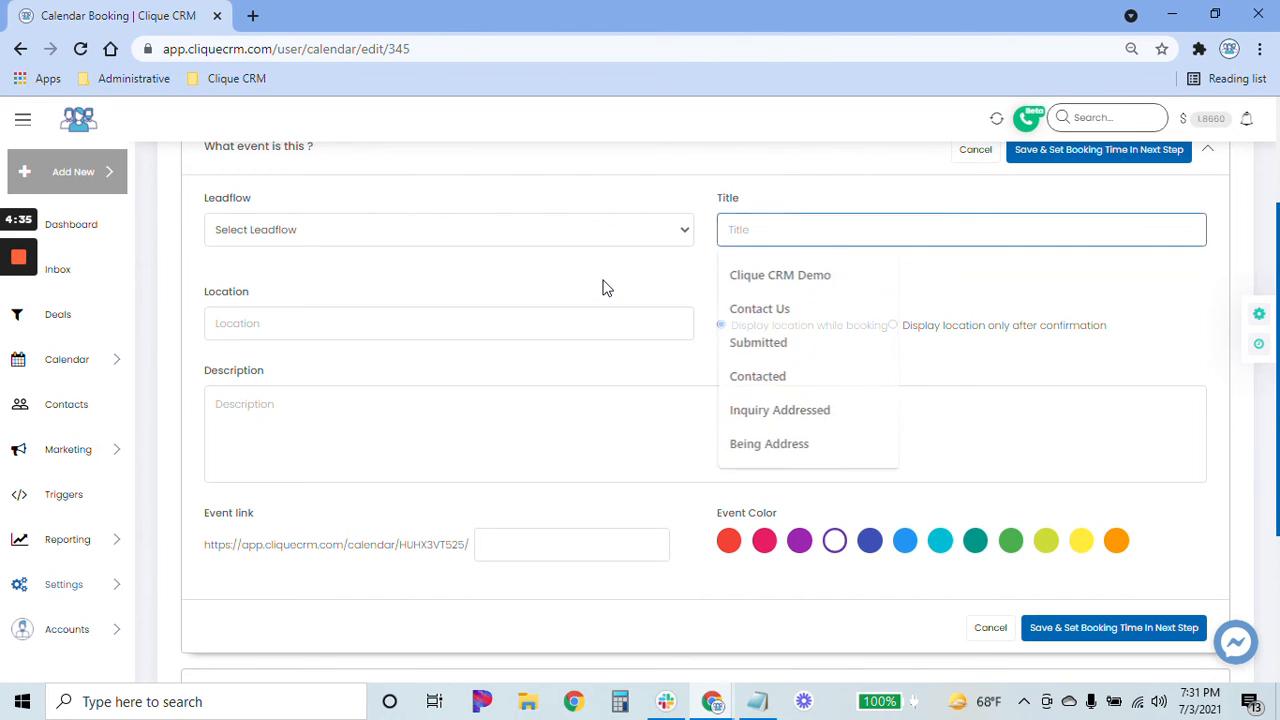
# Step: Examine the event's Location, Description, Event link and Event Color fields without entering anything
pyautogui.click(447, 296)
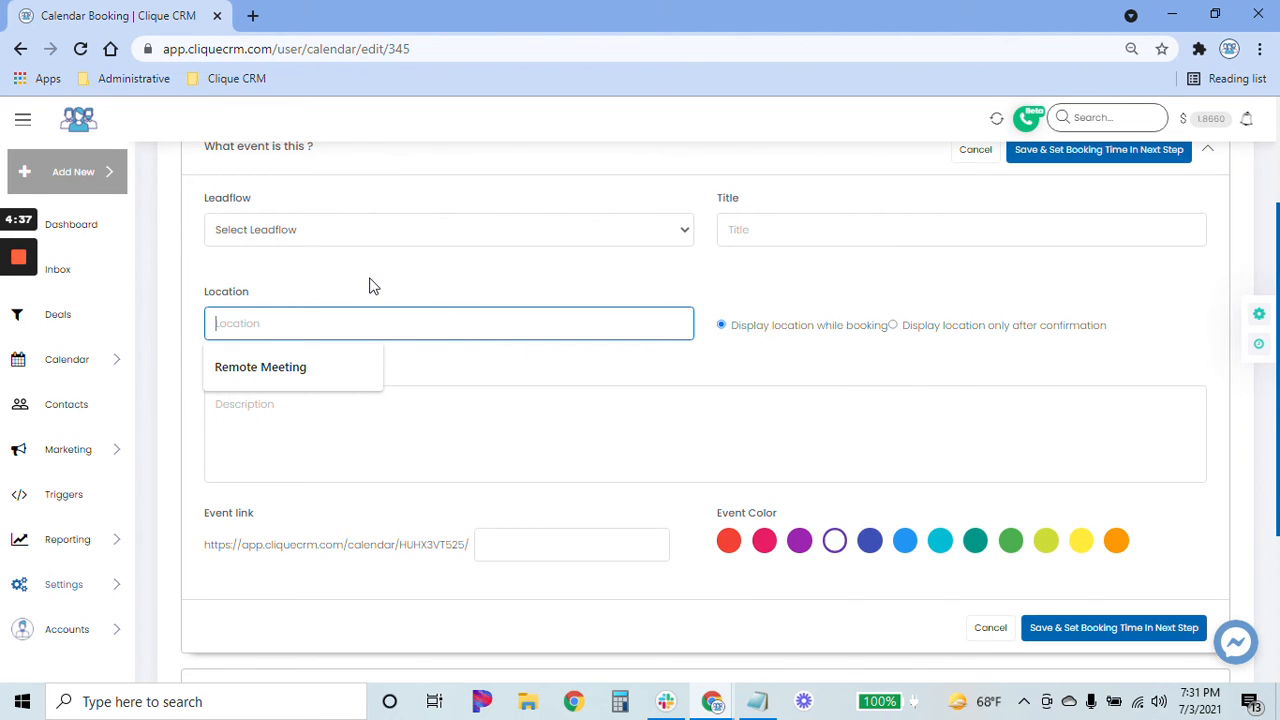
pyautogui.click(378, 300)
pyautogui.click(433, 298)
pyautogui.click(555, 276)
pyautogui.click(493, 297)
pyautogui.click(686, 300)
pyautogui.click(490, 398)
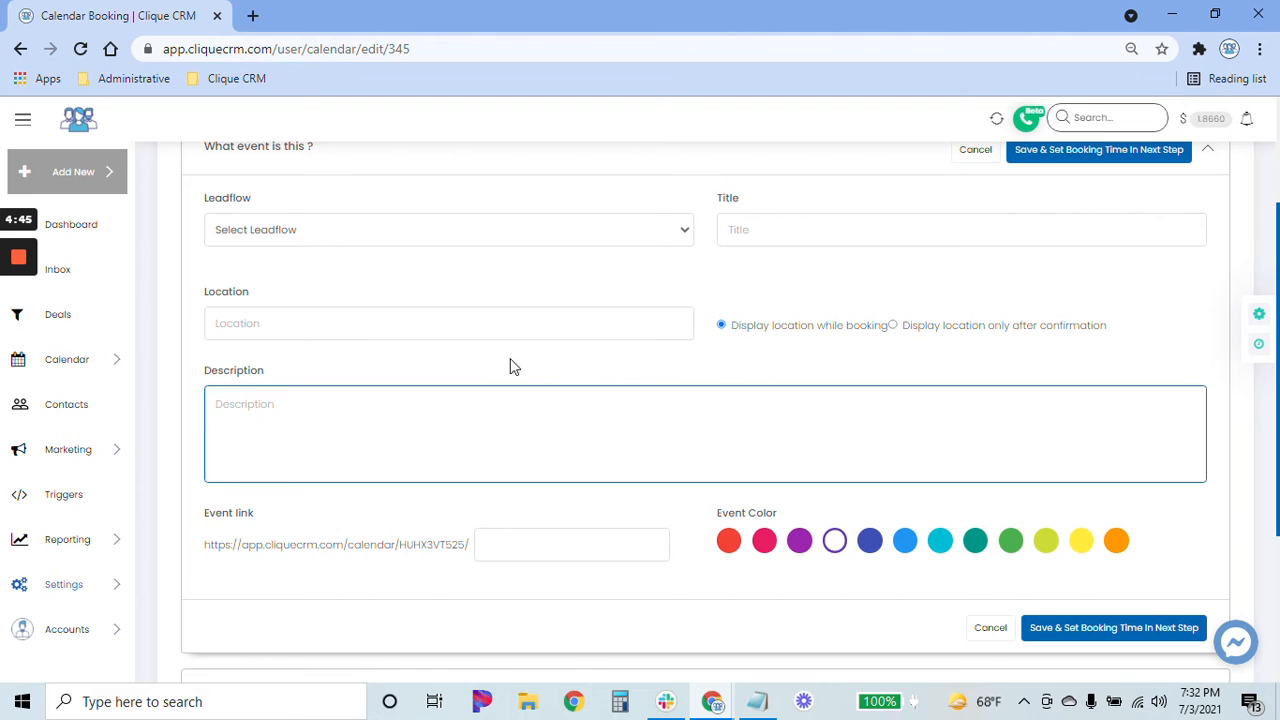
pyautogui.scroll(2, 946, 351)
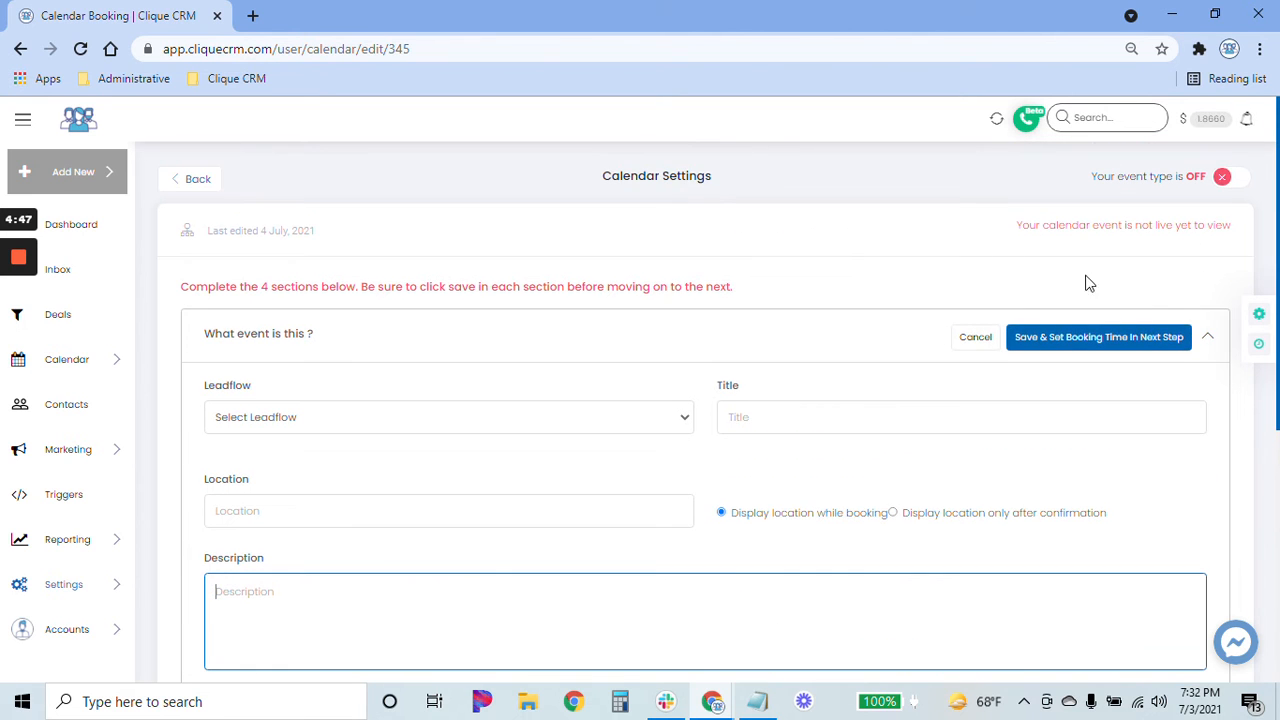
pyautogui.scroll(-1, 937, 450)
pyautogui.scroll(-2, 937, 450)
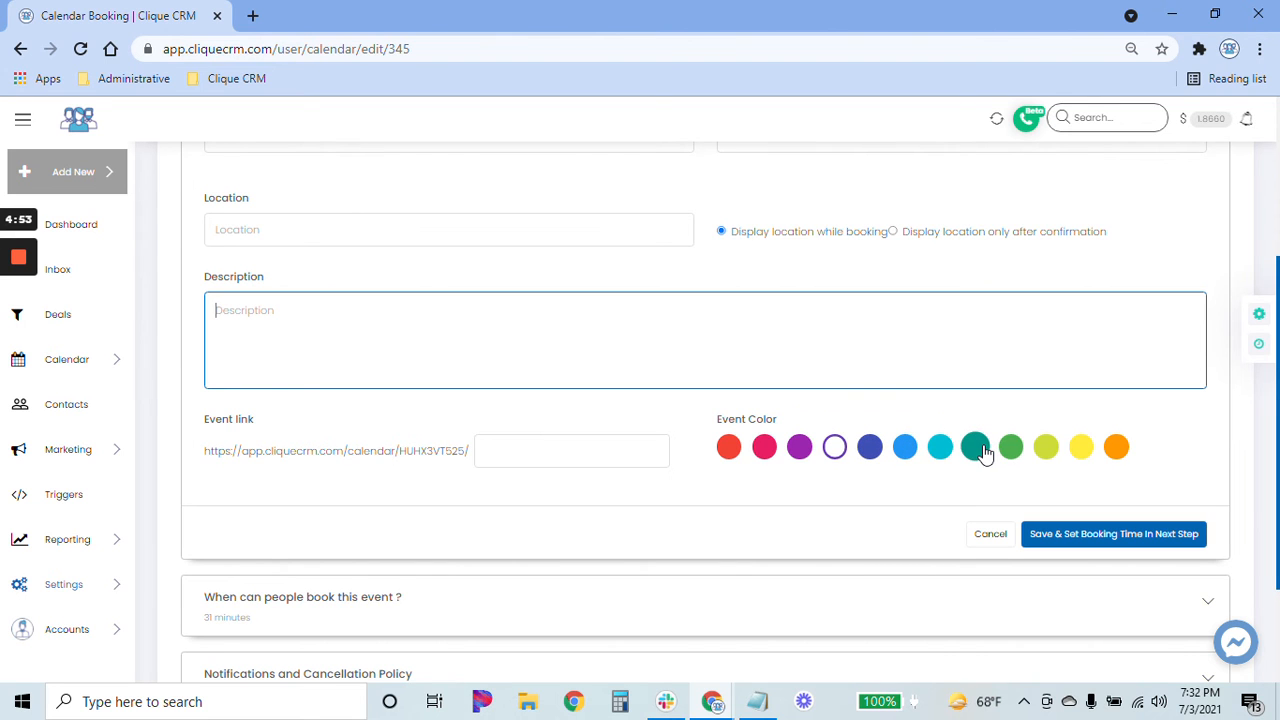
pyautogui.scroll(-2, 594, 386)
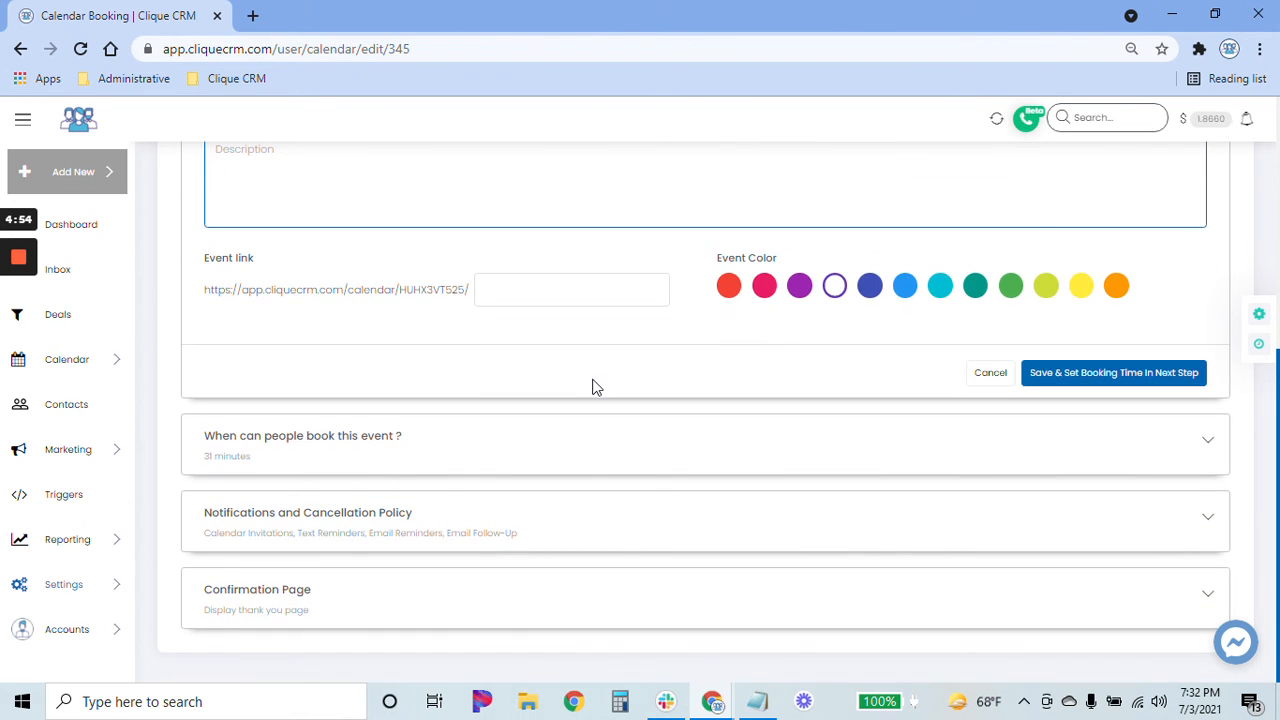
# Step: Review the event duration, date range, availability increments and daily hours under "When can people book this event?", and save the booking time
pyautogui.click(451, 446)
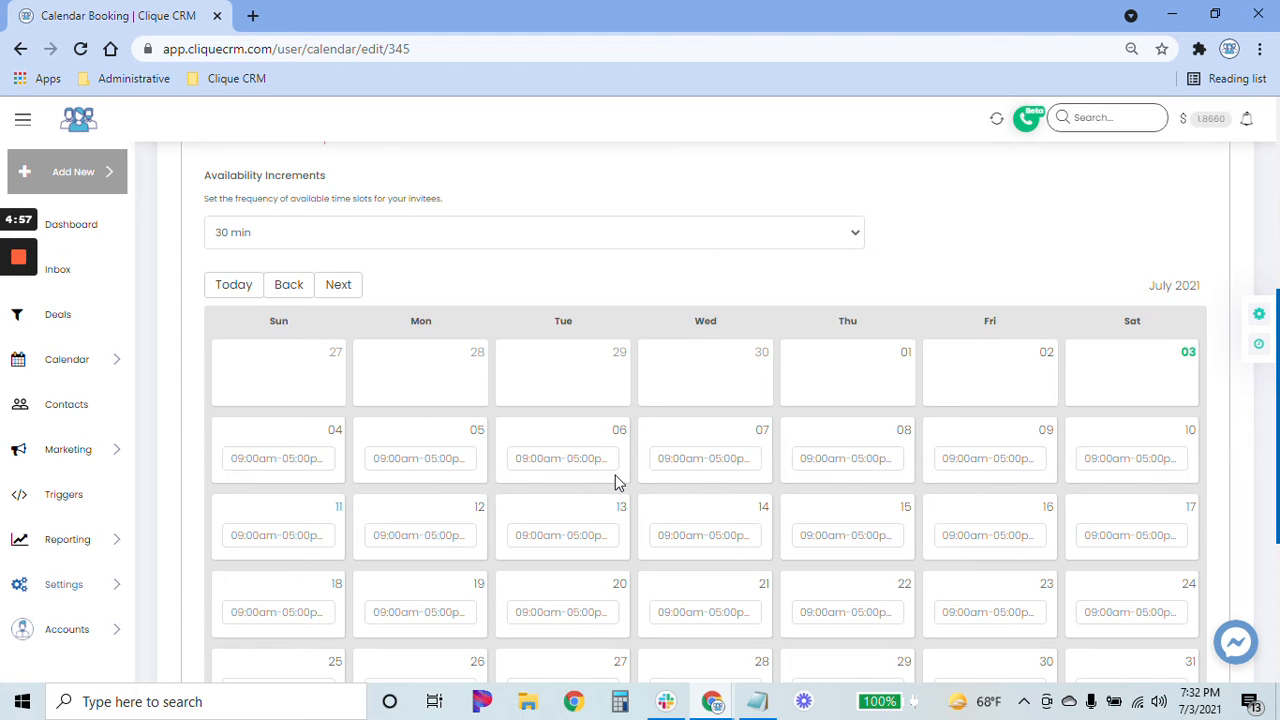
pyautogui.scroll(2, 617, 470)
pyautogui.scroll(1, 560, 370)
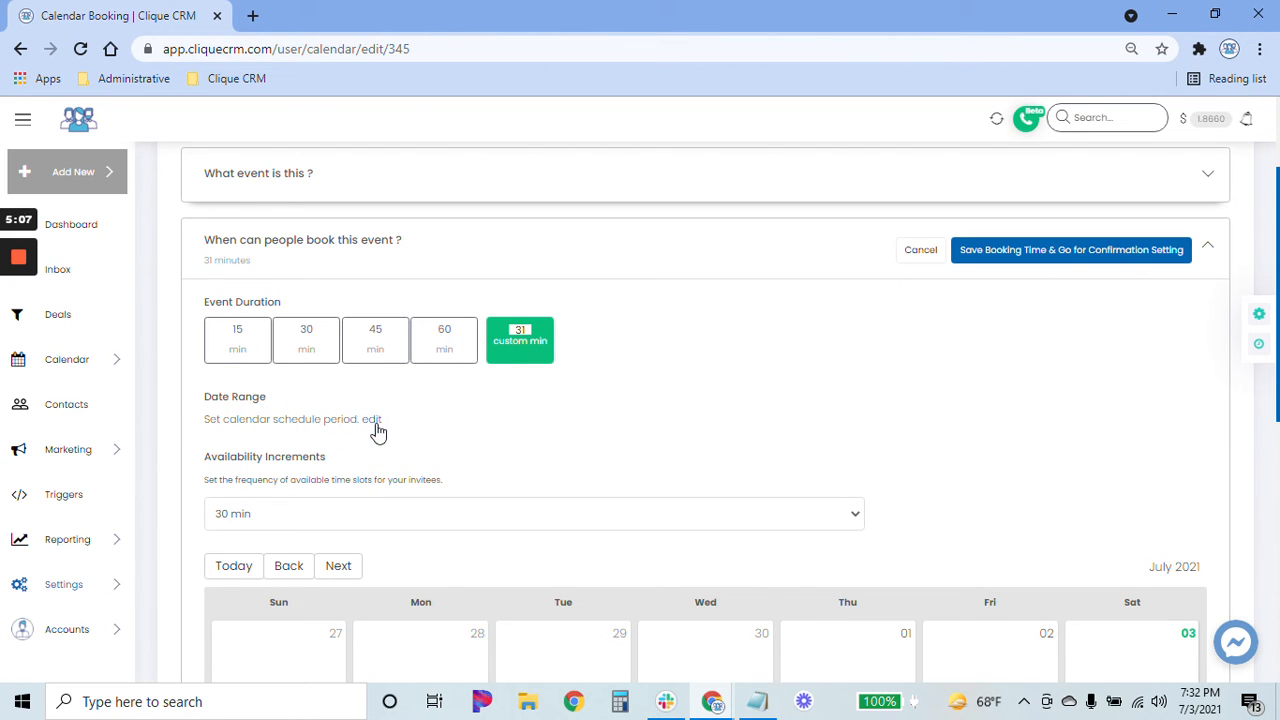
pyautogui.scroll(-1, 449, 423)
pyautogui.scroll(-1, 455, 380)
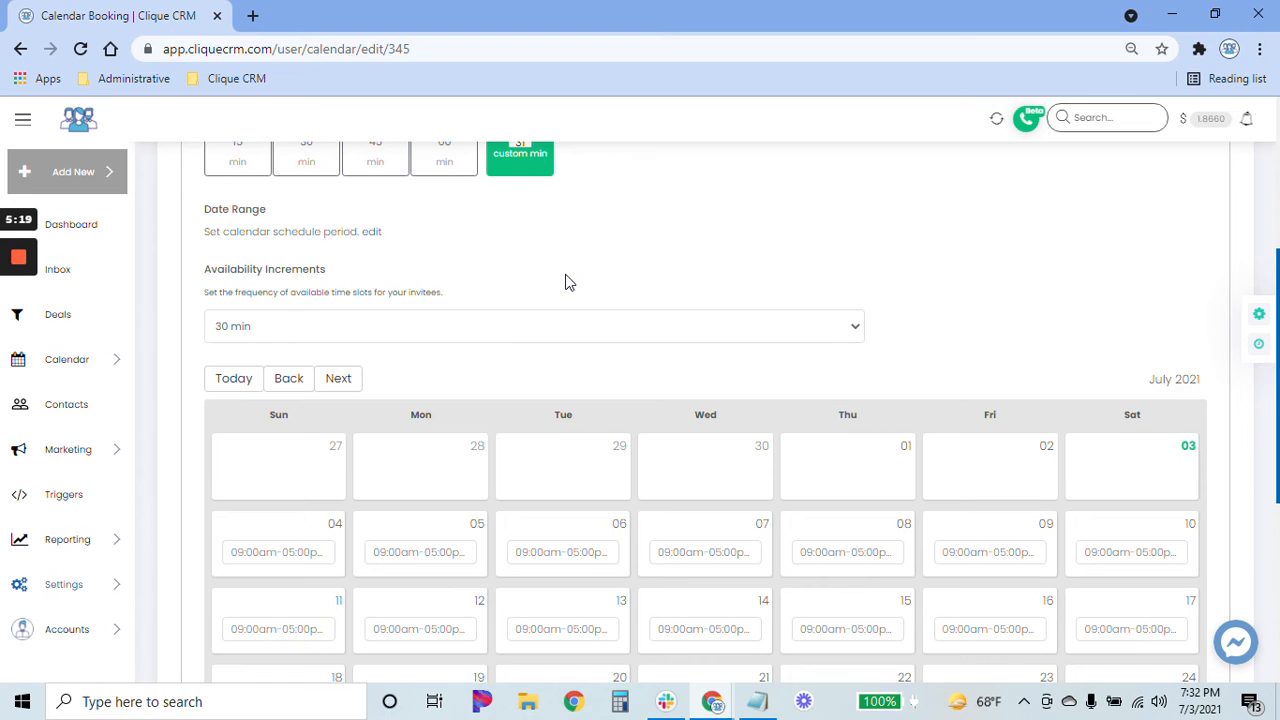
pyautogui.click(470, 330)
pyautogui.click(578, 270)
pyautogui.scroll(-3, 590, 260)
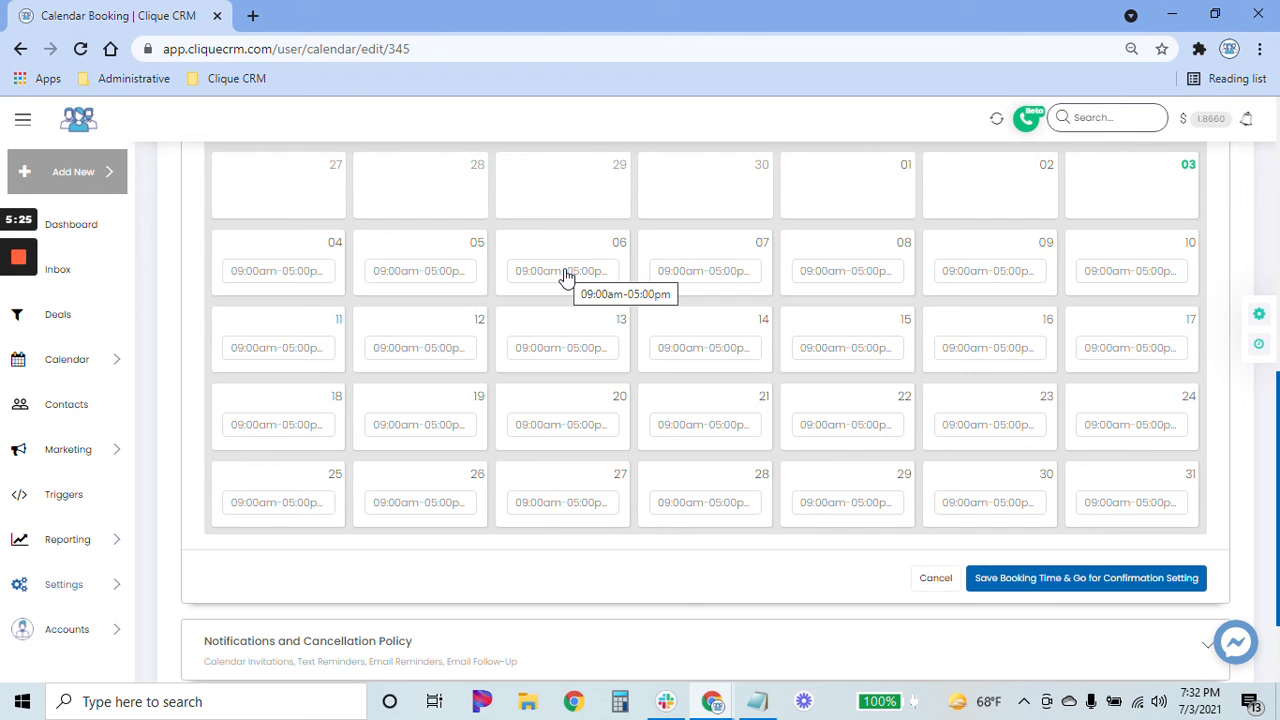
pyautogui.scroll(2, 517, 350)
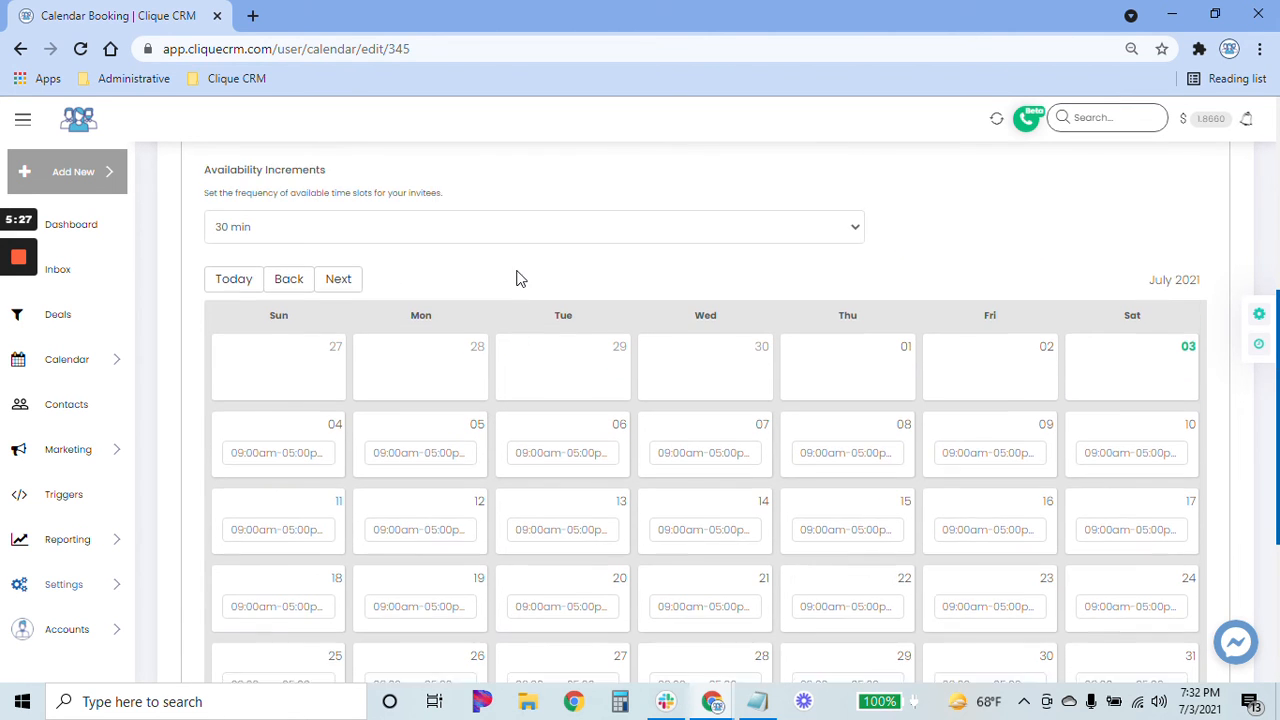
pyautogui.scroll(-1, 518, 235)
pyautogui.scroll(-2, 843, 371)
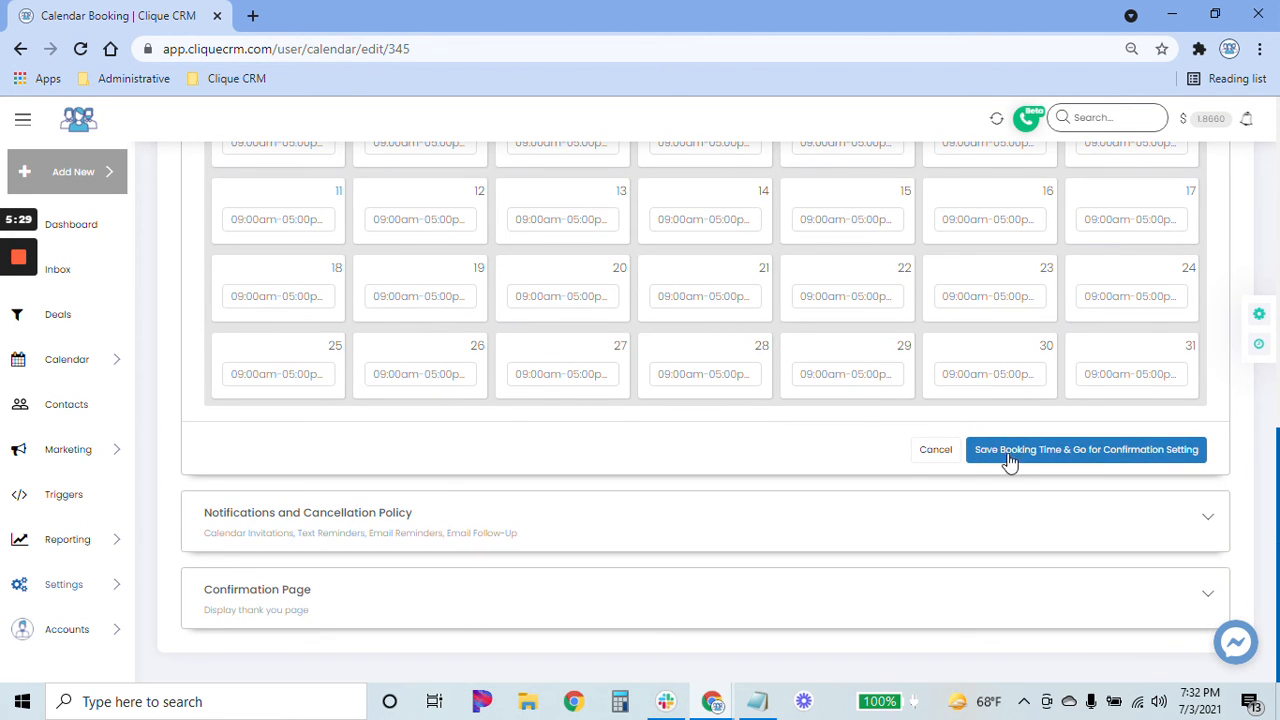
pyautogui.click(1045, 452)
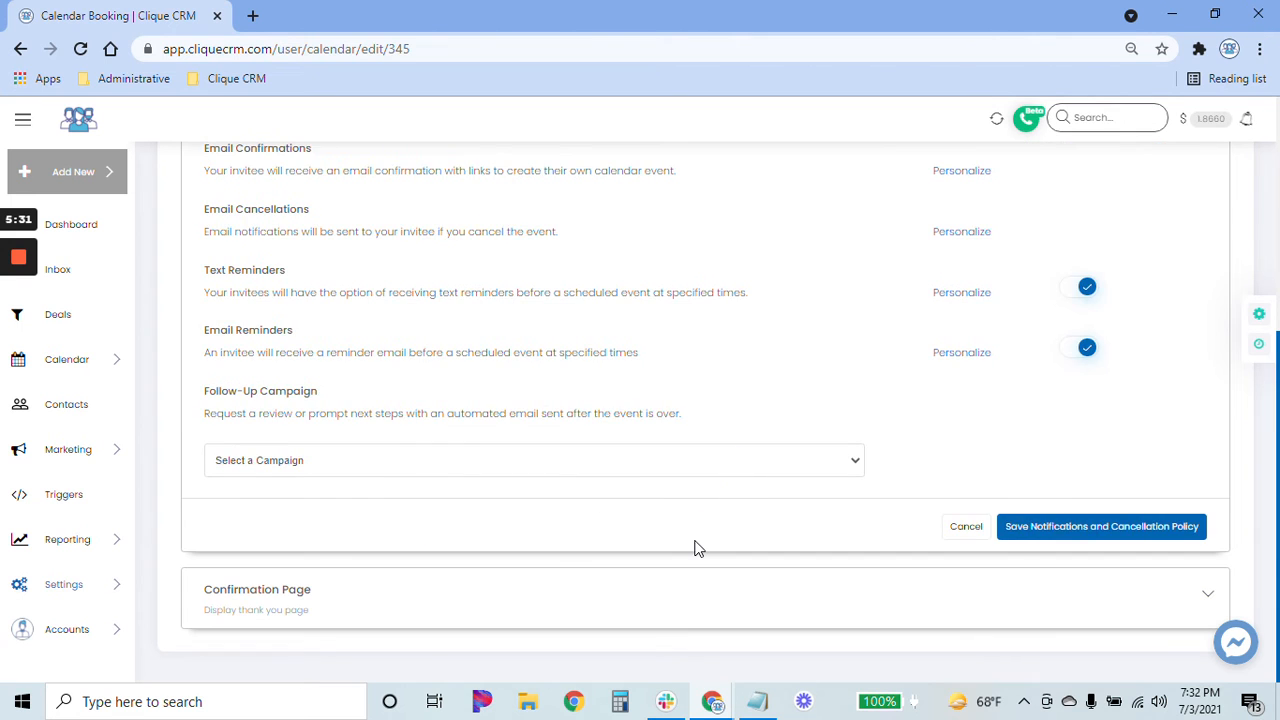
# Step: Review the email confirmation, cancellation and reminder settings, and check the Follow-Up Campaign choices without selecting one
pyautogui.scroll(2, 700, 535)
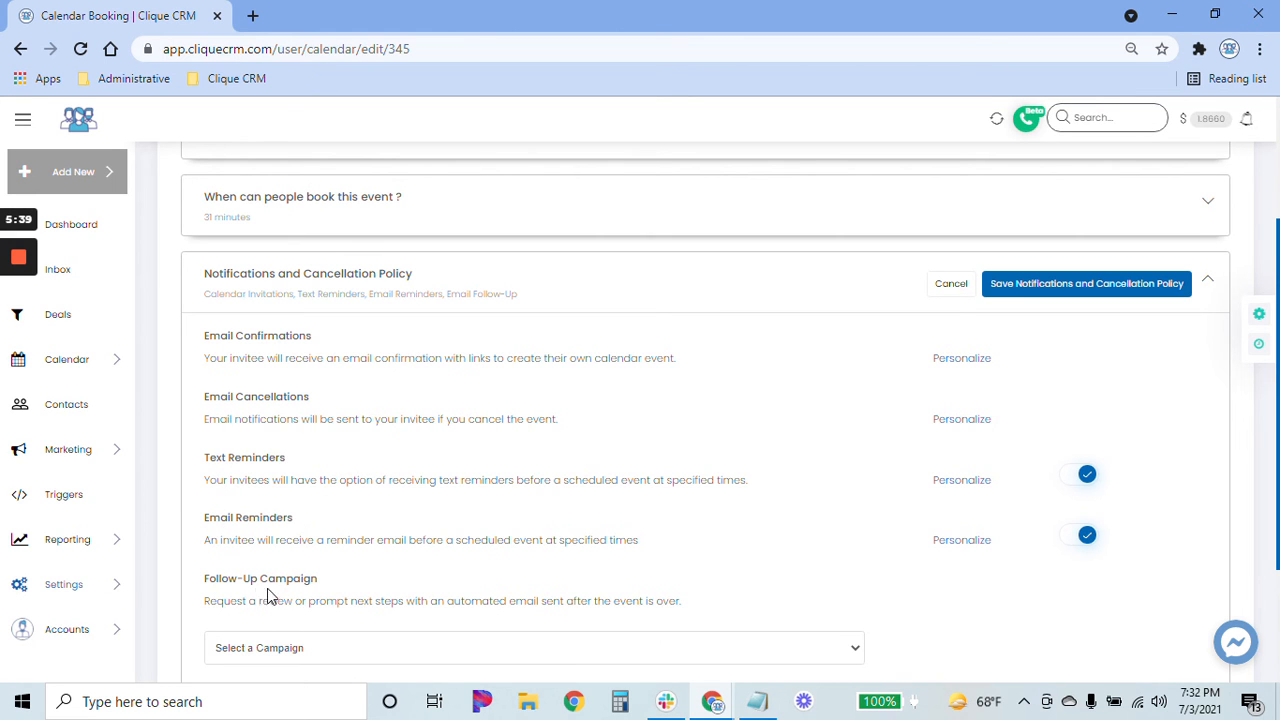
pyautogui.scroll(-1, 389, 591)
pyautogui.click(429, 545)
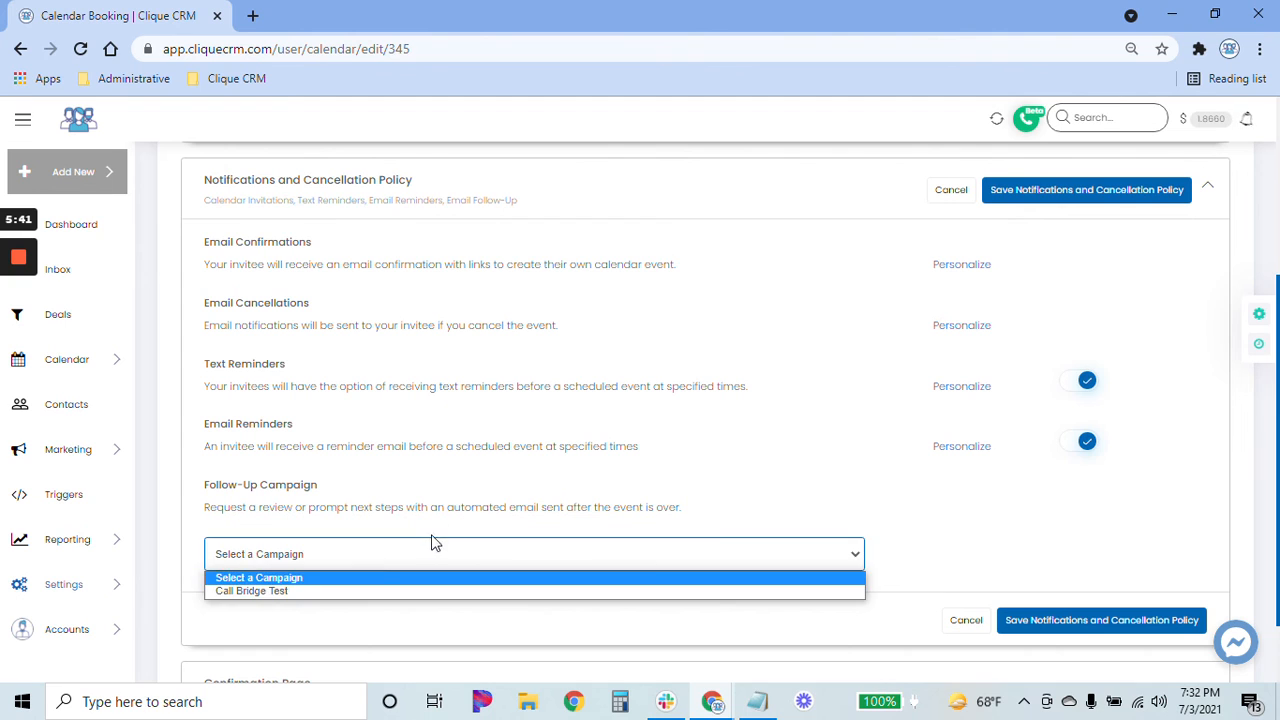
pyautogui.click(413, 526)
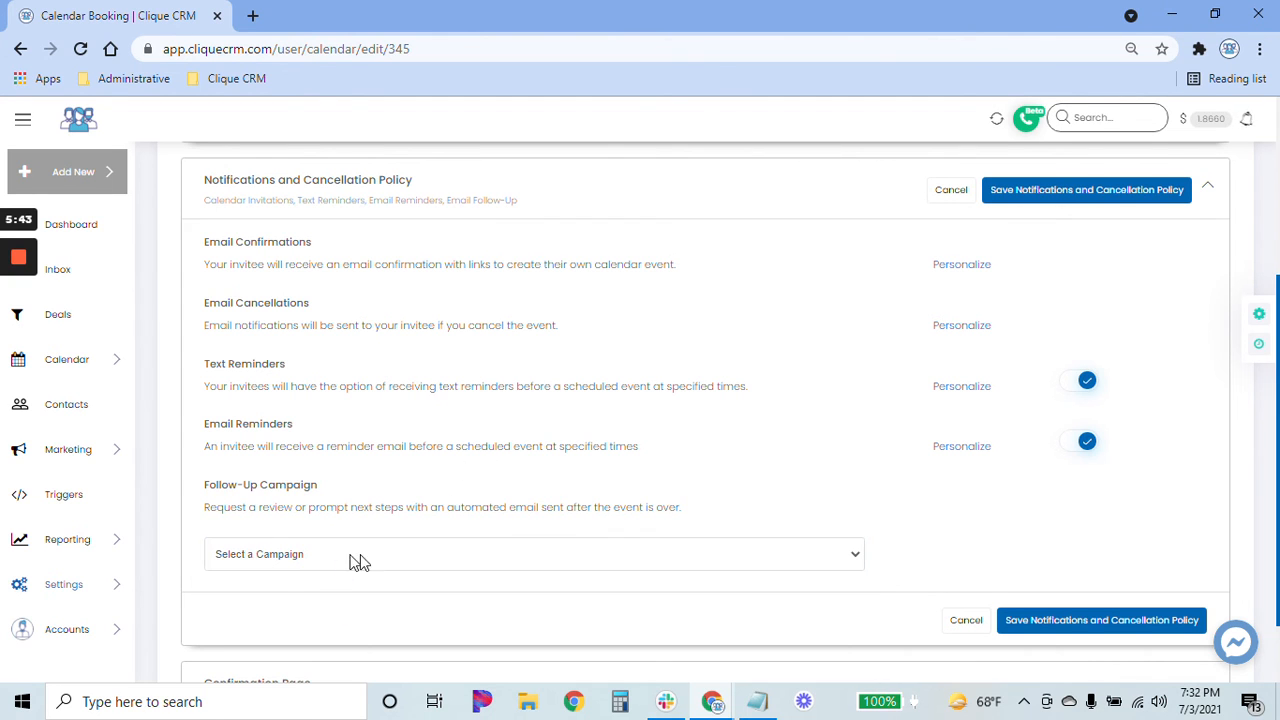
pyautogui.scroll(-1, 640, 488)
pyautogui.scroll(-1, 640, 488)
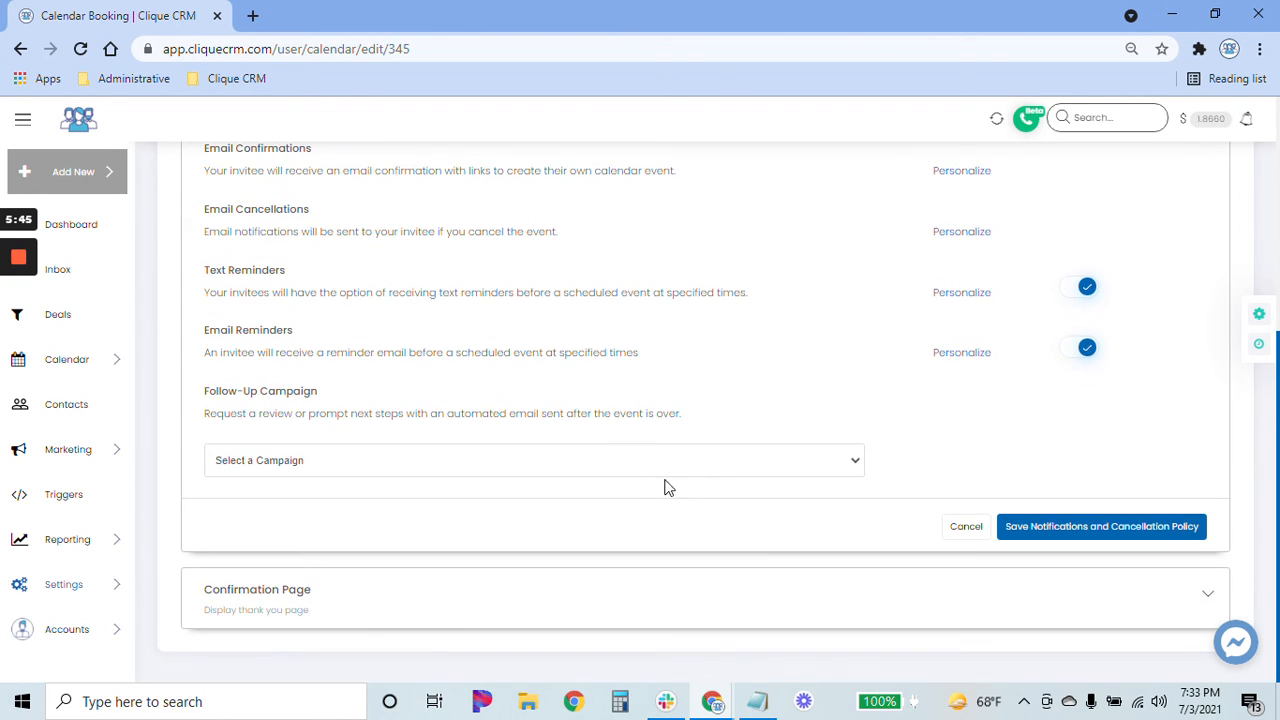
# Step: Open the Confirmation Page section, check the On Confirmation options, and collapse the section without changing them
pyautogui.click(545, 588)
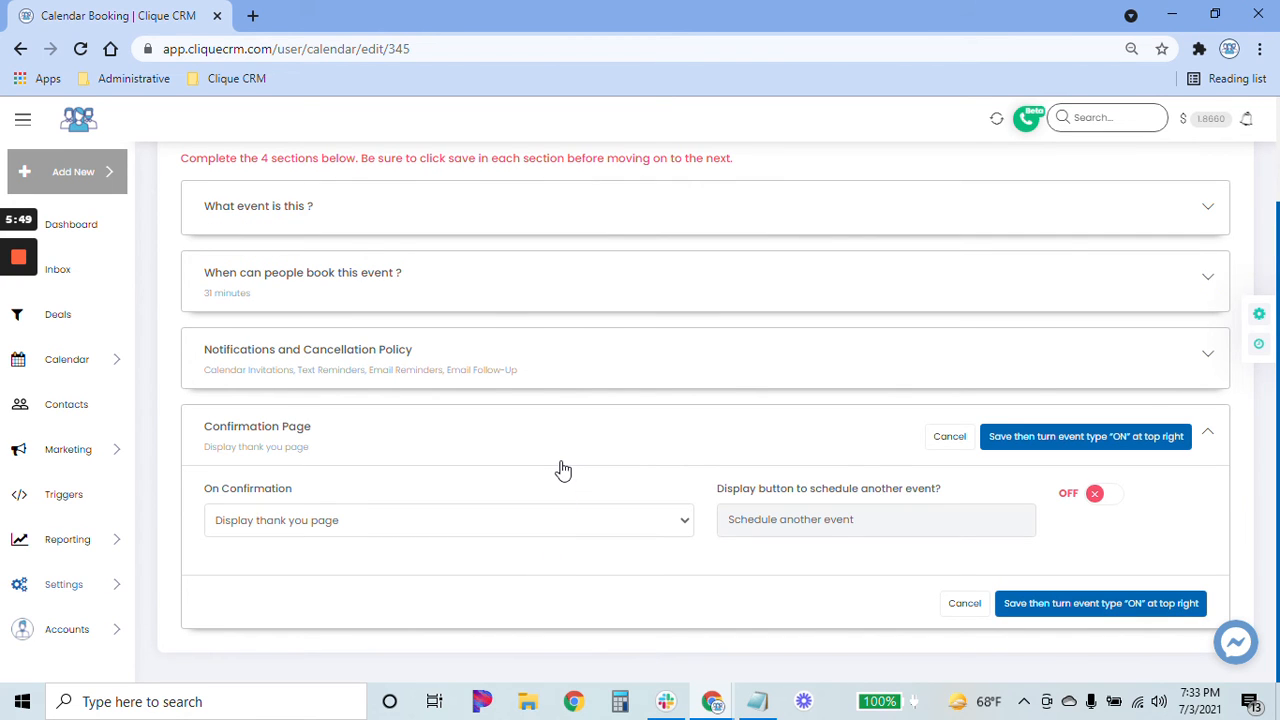
pyautogui.click(548, 519)
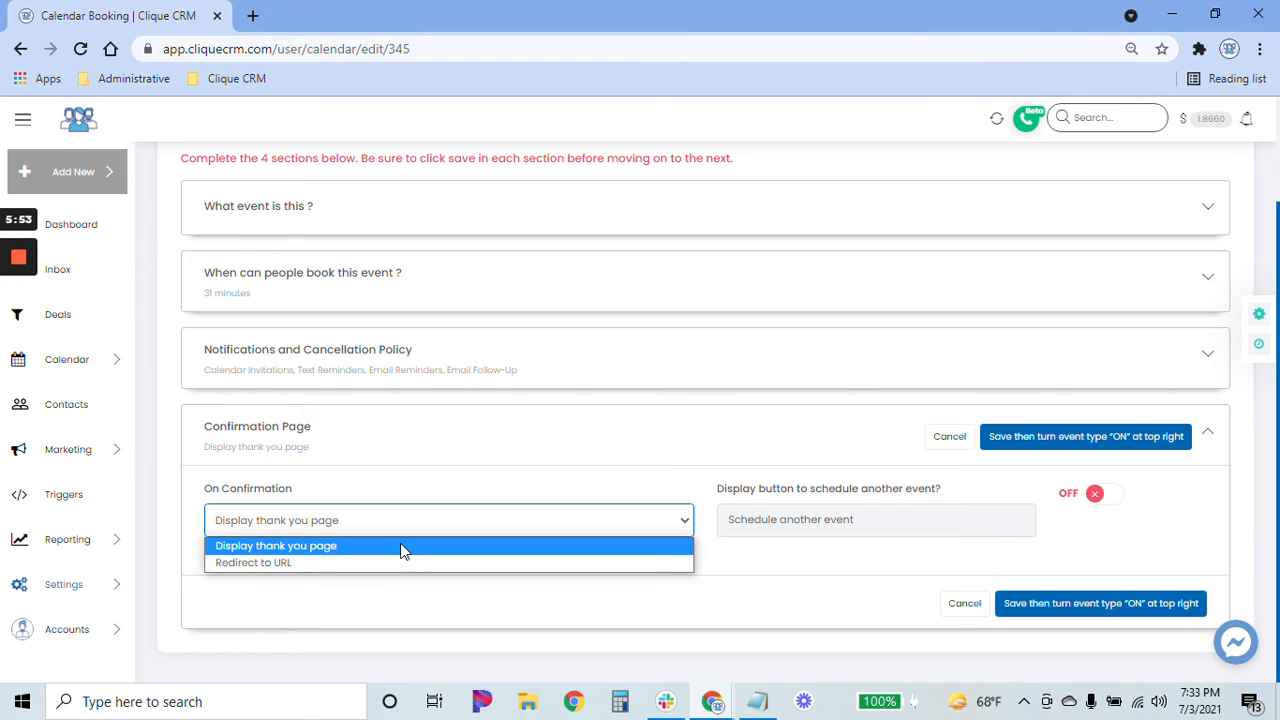
pyautogui.click(585, 468)
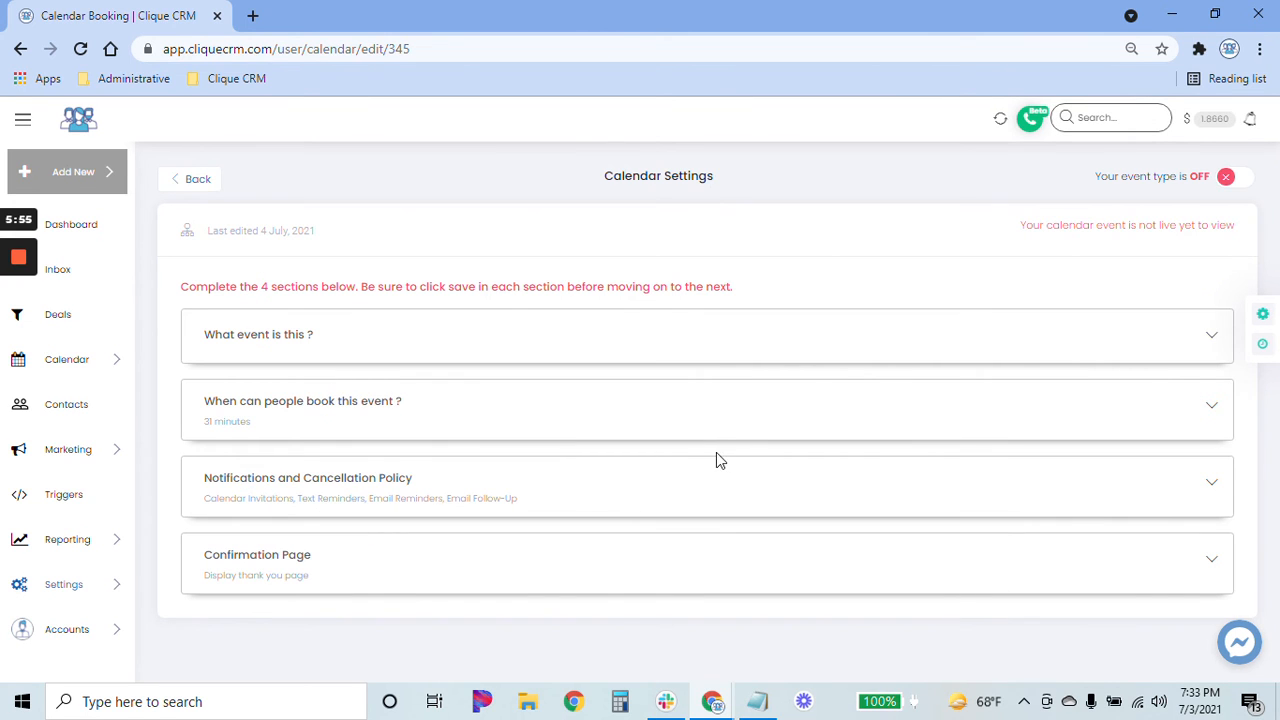
# Step: Return to the calendar list, open the Clique CRM Demo calendar's settings, and view its live booking page
pyautogui.click(198, 181)
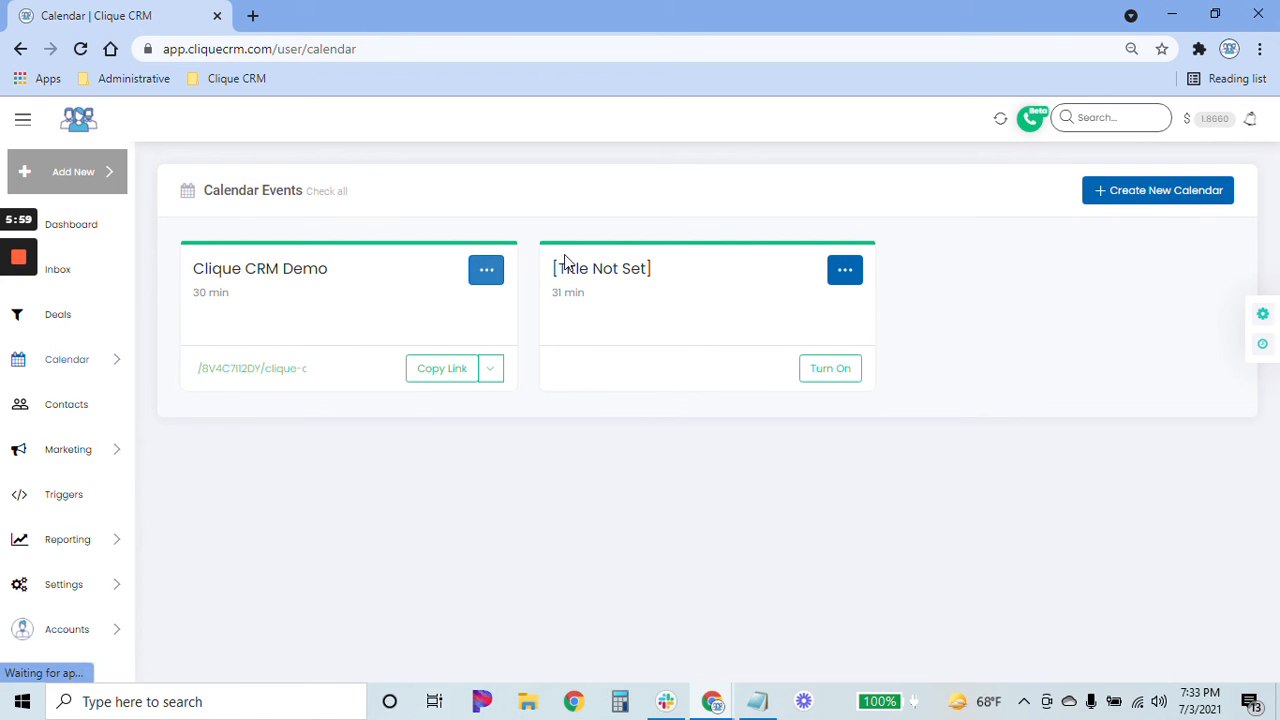
pyautogui.click(258, 270)
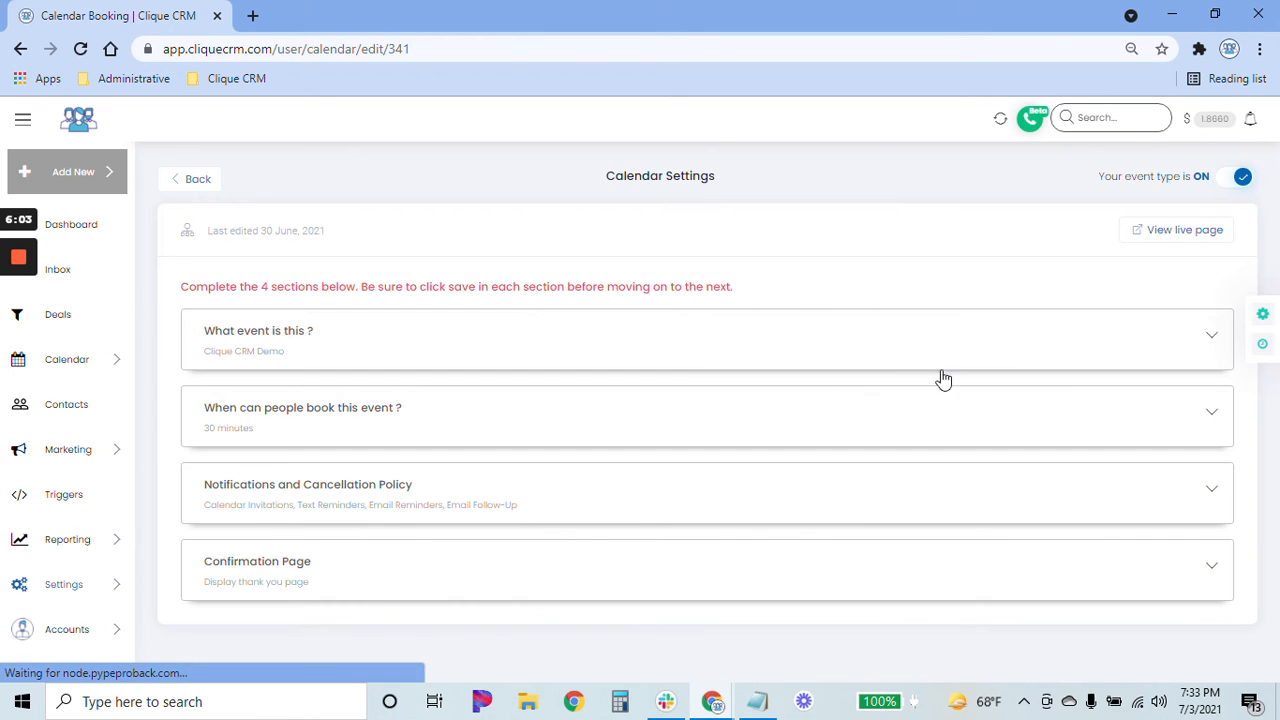
pyautogui.click(1165, 232)
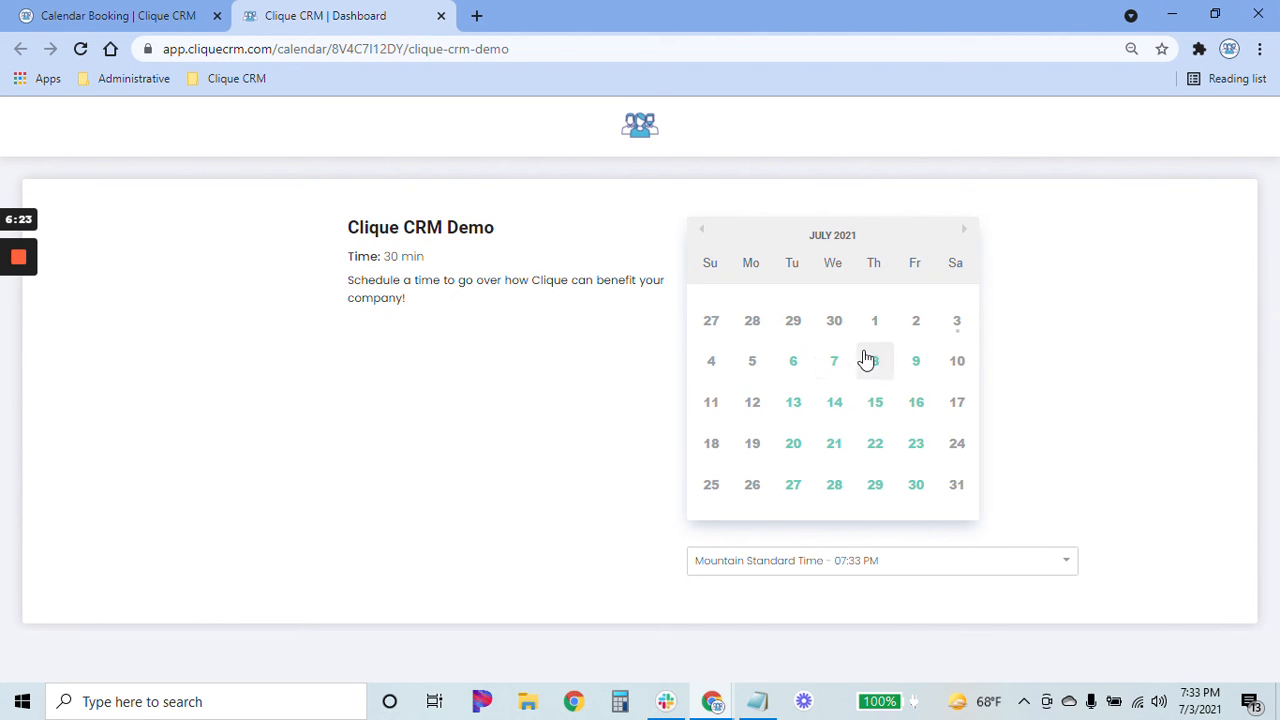
# Step: Check the bookable time slots for several available July 2021 dates, and view the time zone choices without changing the selection
pyautogui.click(918, 363)
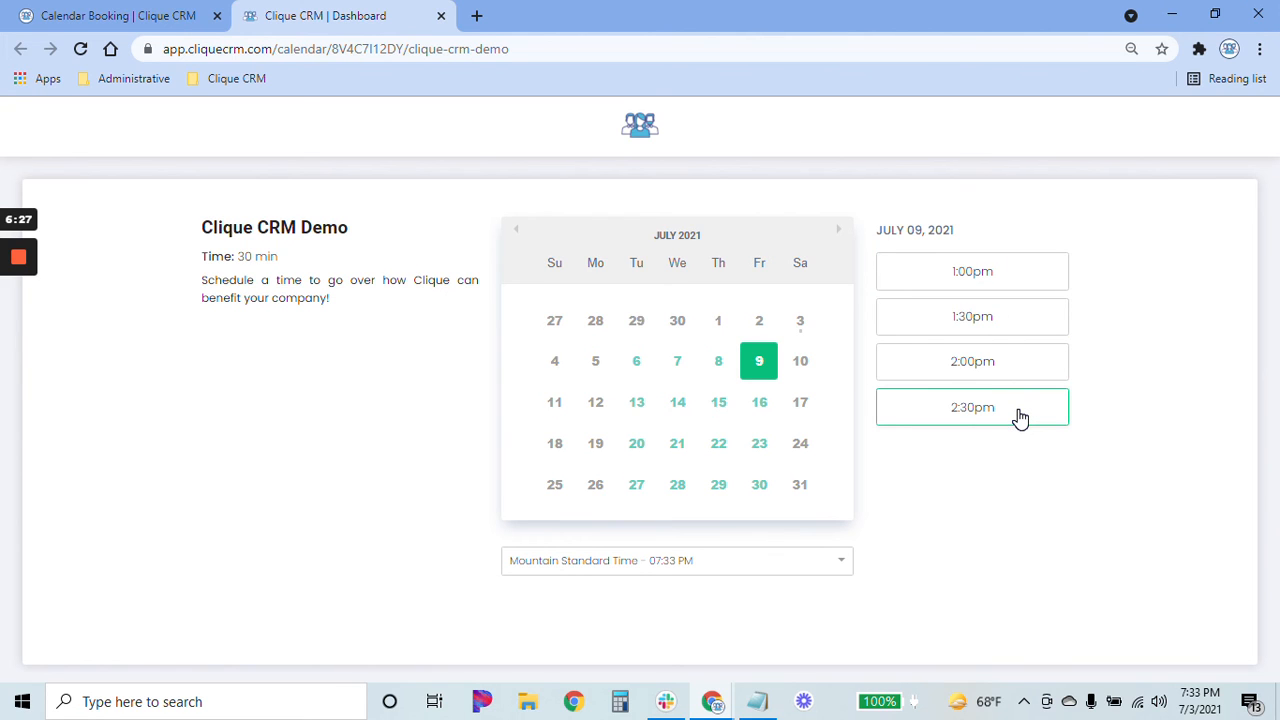
pyautogui.click(762, 410)
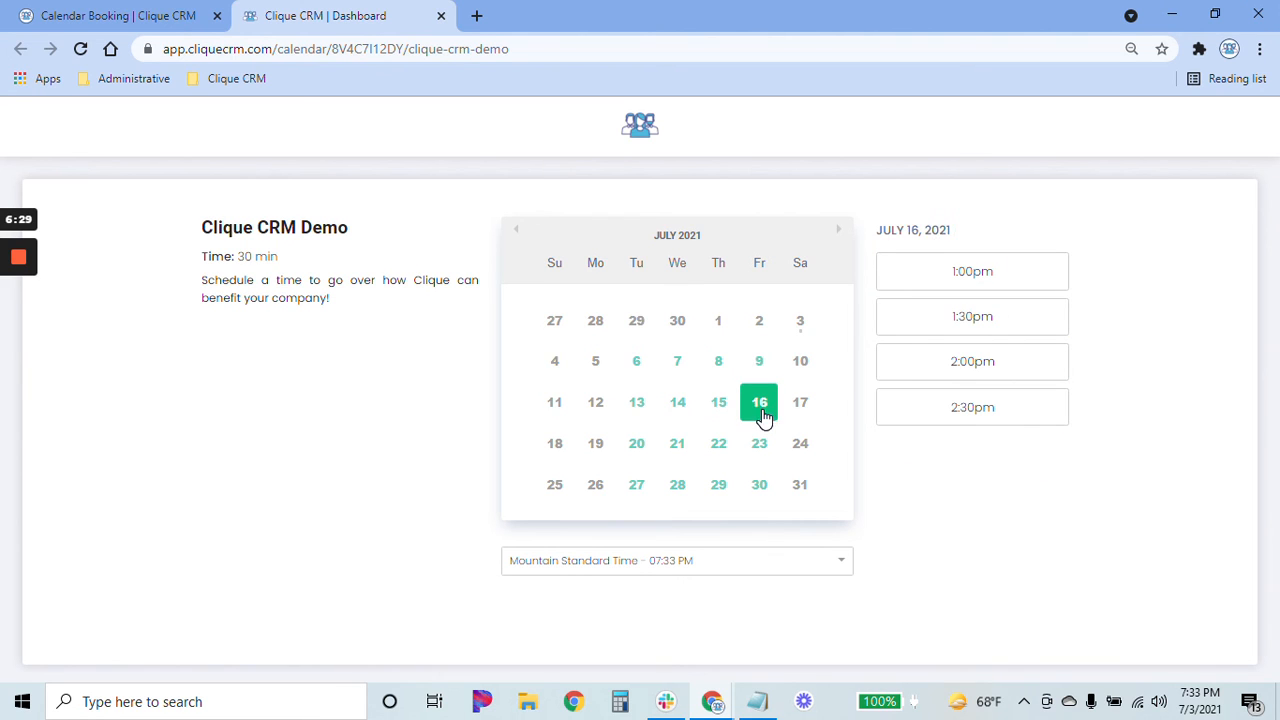
pyautogui.click(750, 455)
pyautogui.click(718, 450)
pyautogui.click(722, 408)
pyautogui.click(720, 368)
pyautogui.click(678, 405)
pyautogui.click(677, 445)
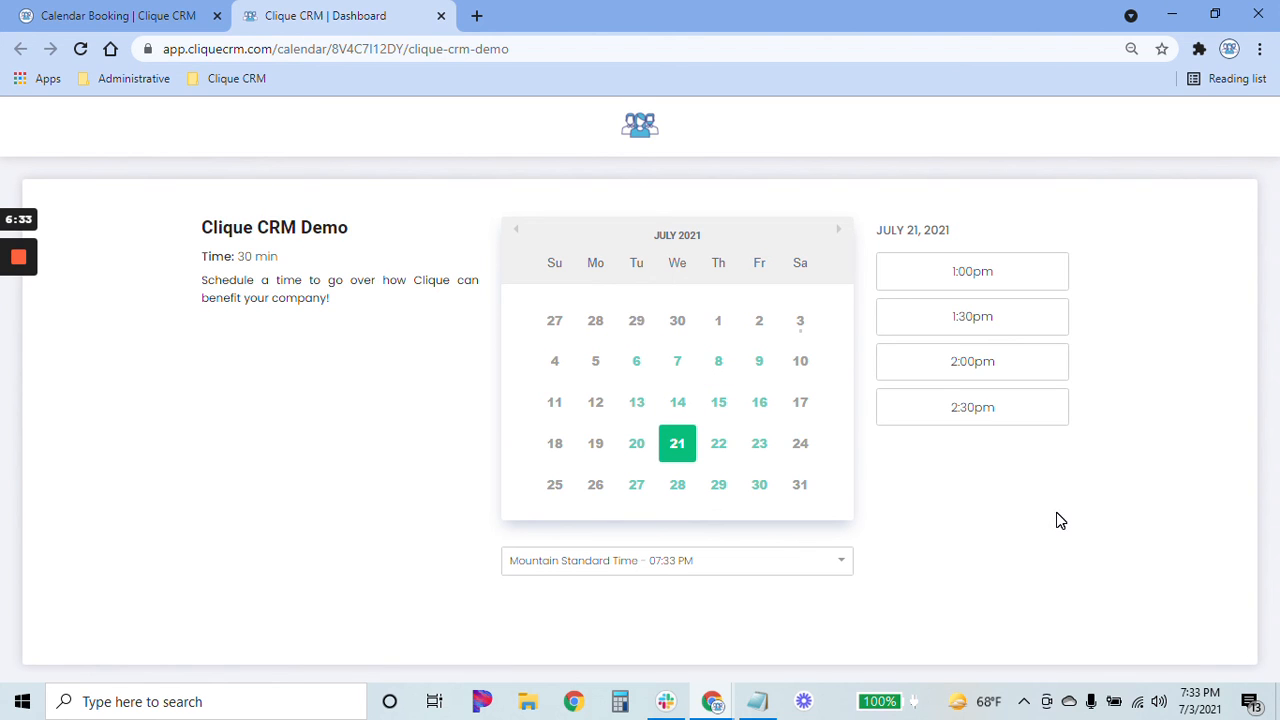
pyautogui.click(789, 563)
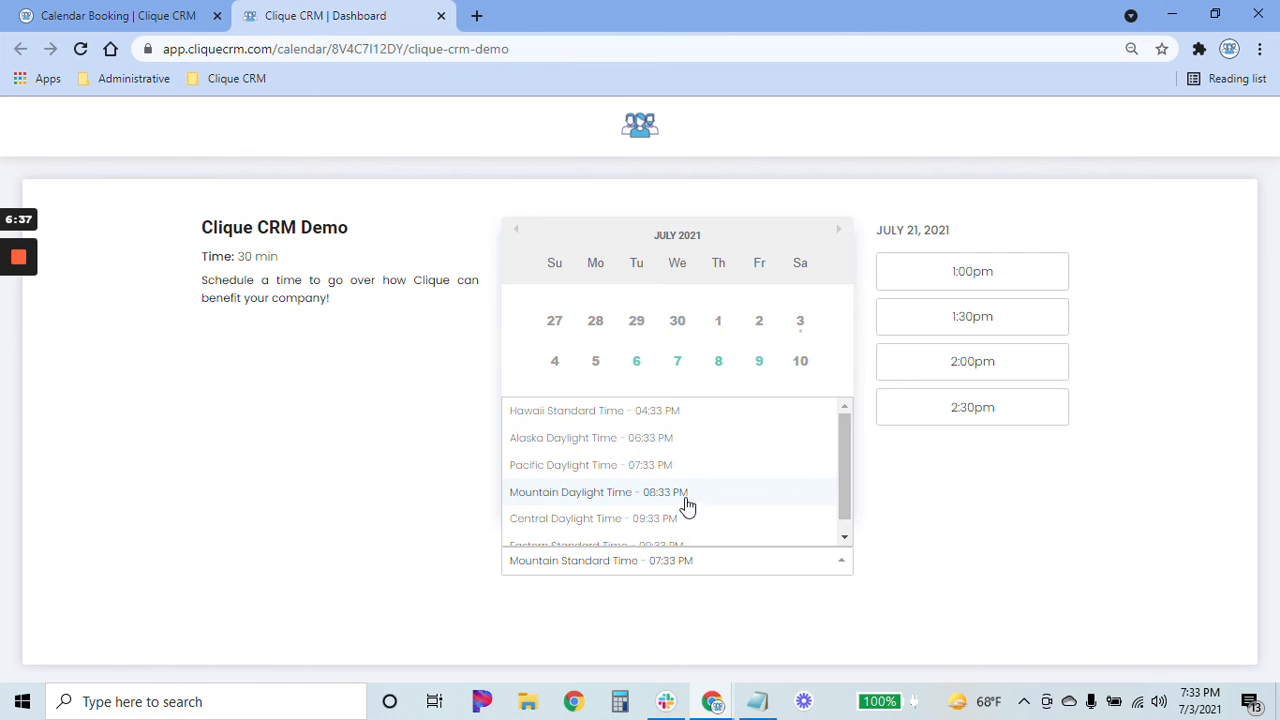
pyautogui.click(343, 361)
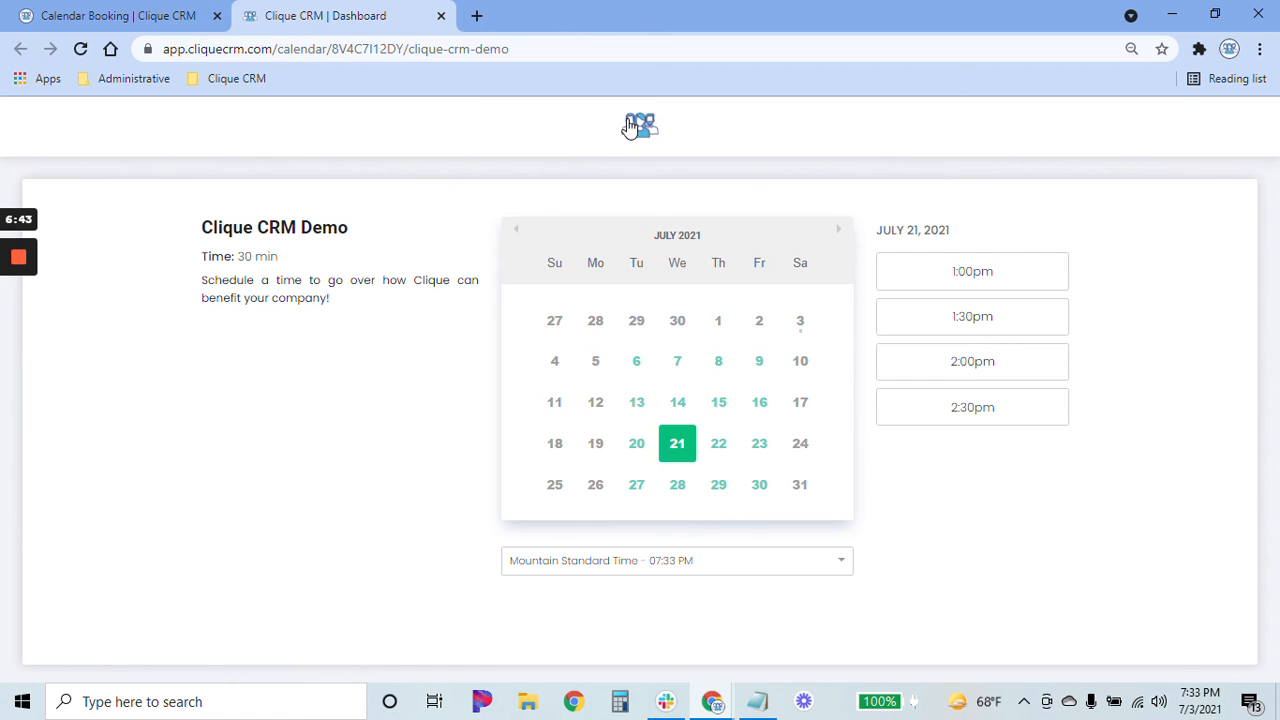
# Step: Close the live booking page and return from the Clique CRM Demo calendar's settings to the list of calendar events
pyautogui.click(140, 15)
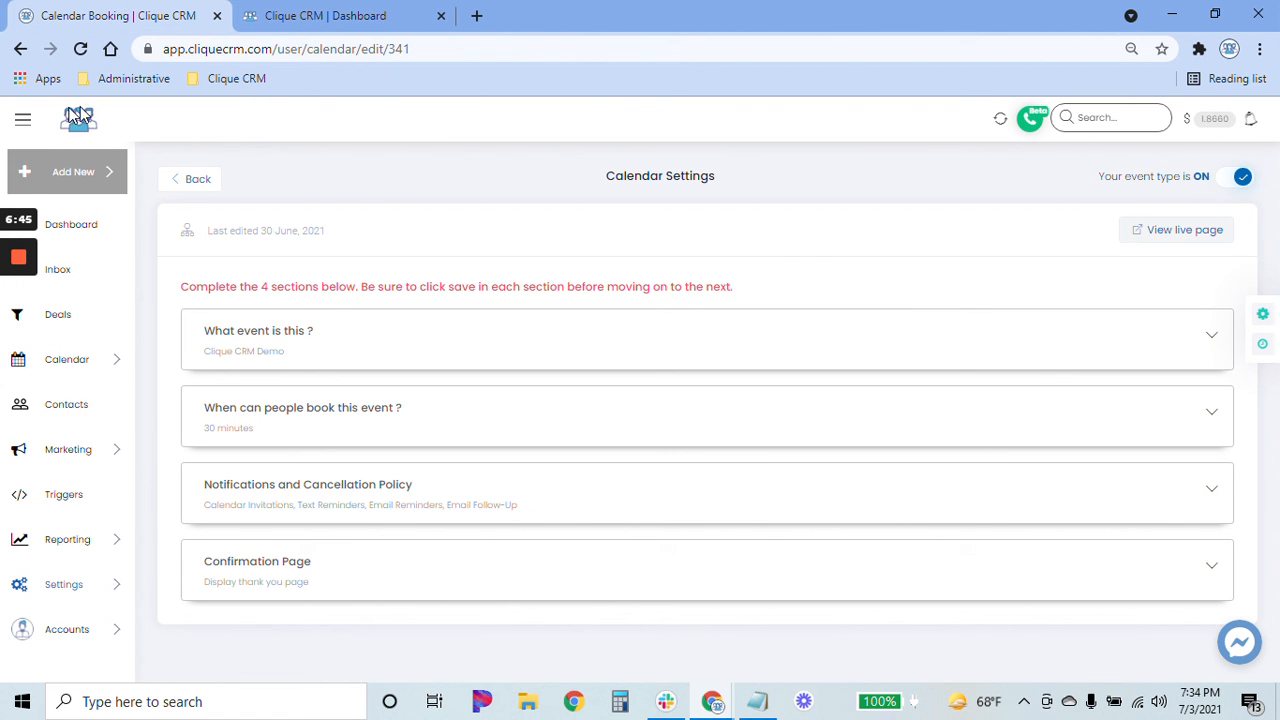
pyautogui.click(88, 636)
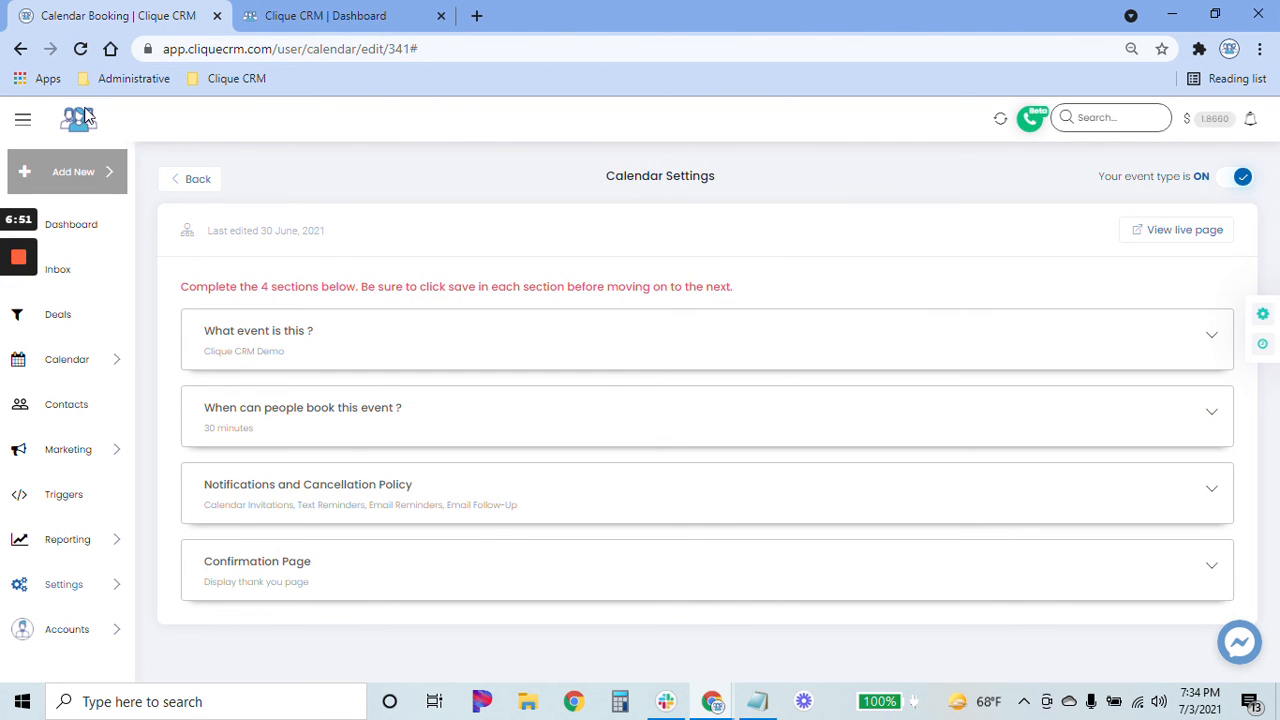
pyautogui.click(308, 15)
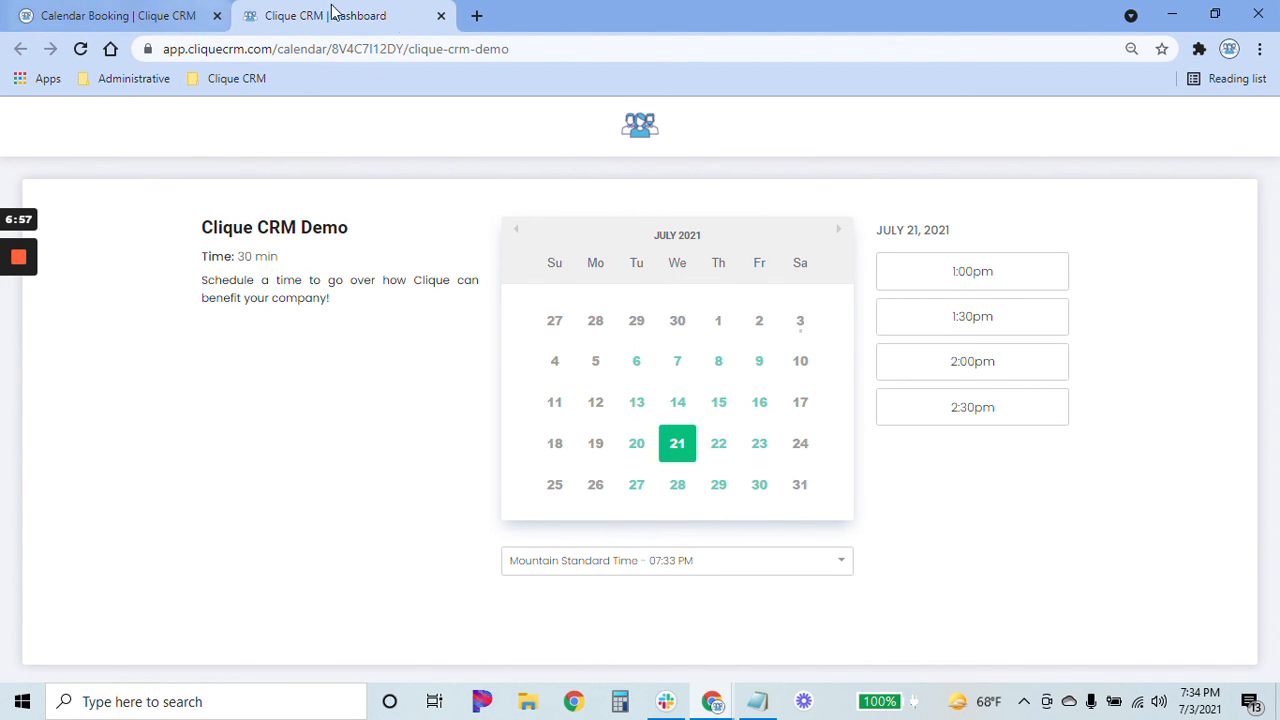
pyautogui.click(441, 15)
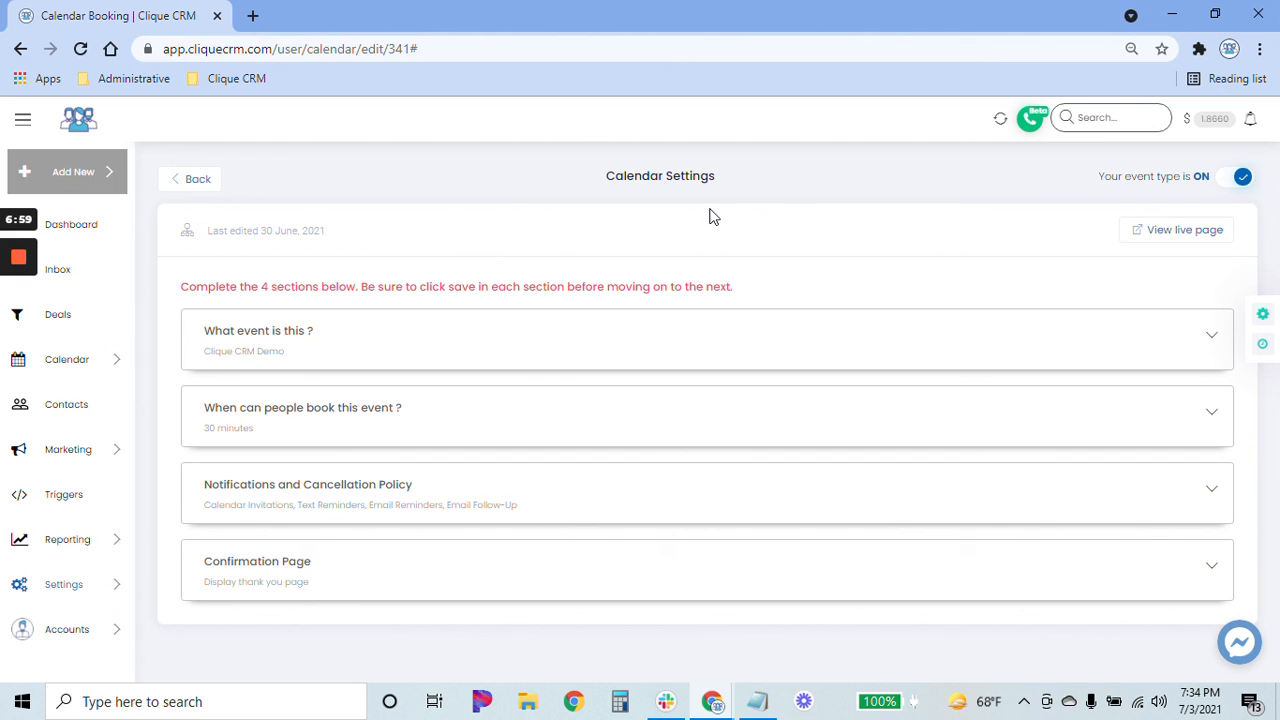
pyautogui.click(206, 183)
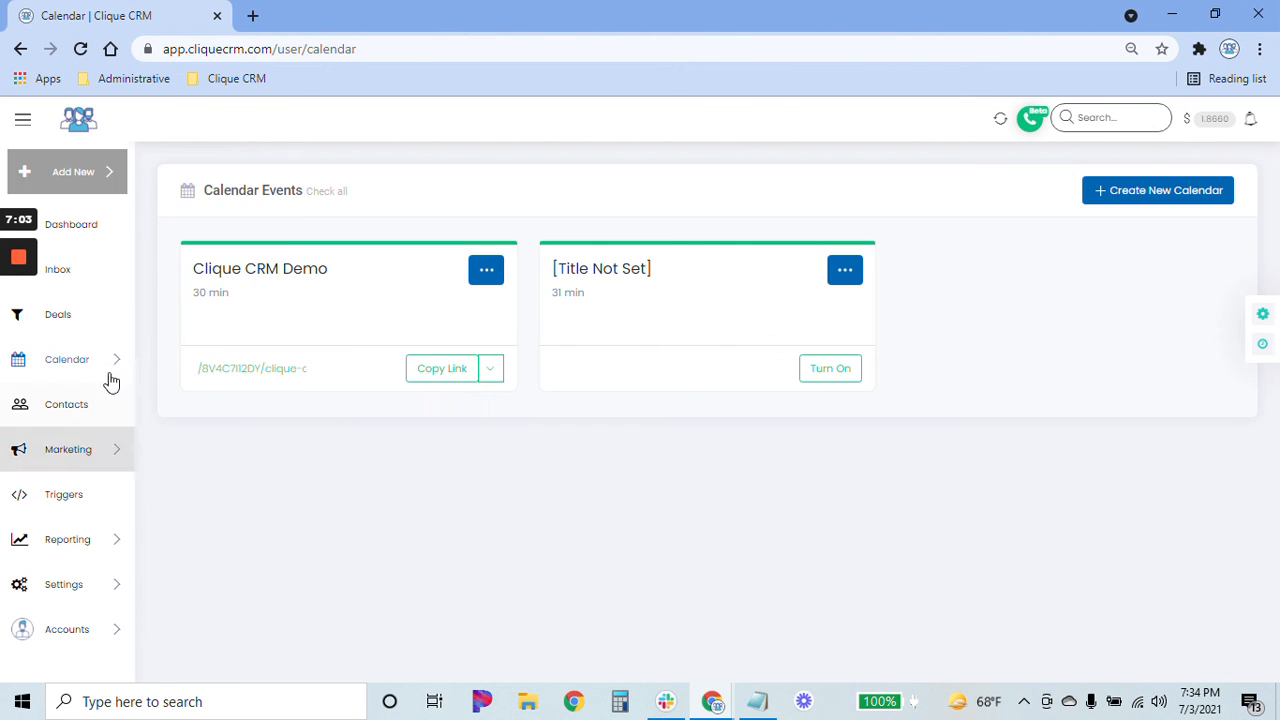
# Step: Open Calendar Sync, review the connected account's sync type, event saving, synced activities and participant options, and cancel without saving
pyautogui.click(108, 370)
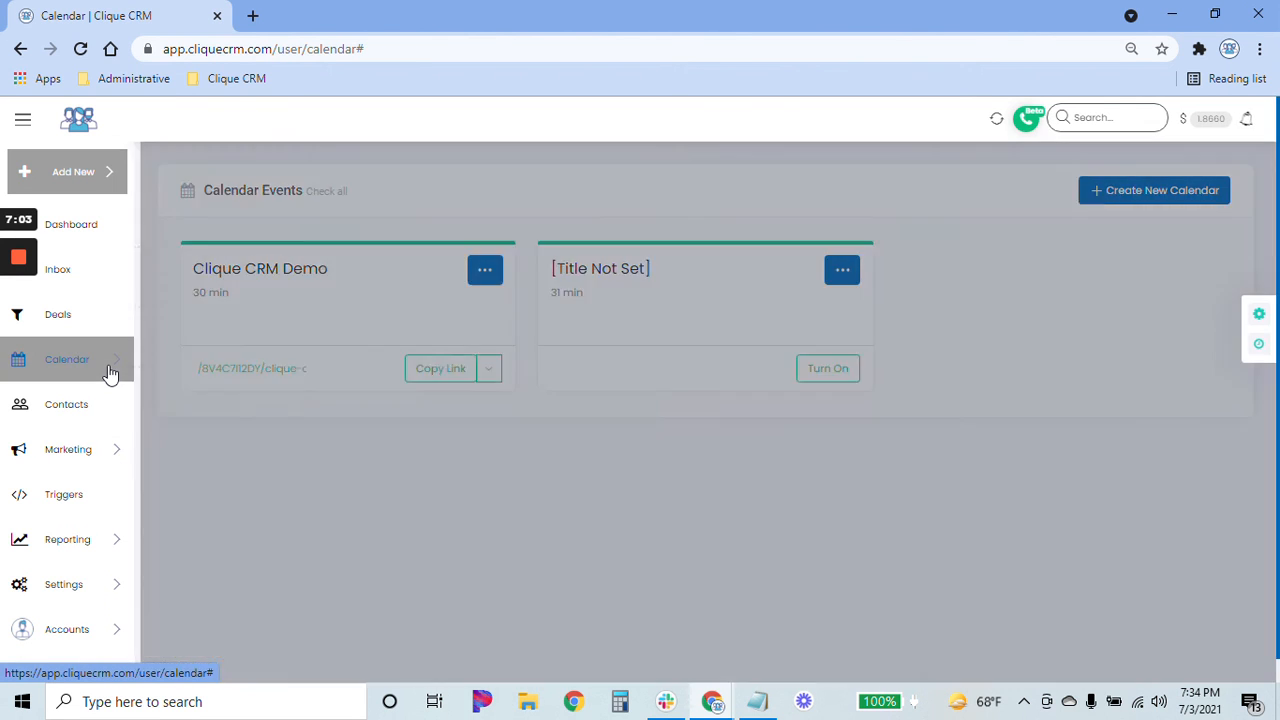
pyautogui.click(230, 347)
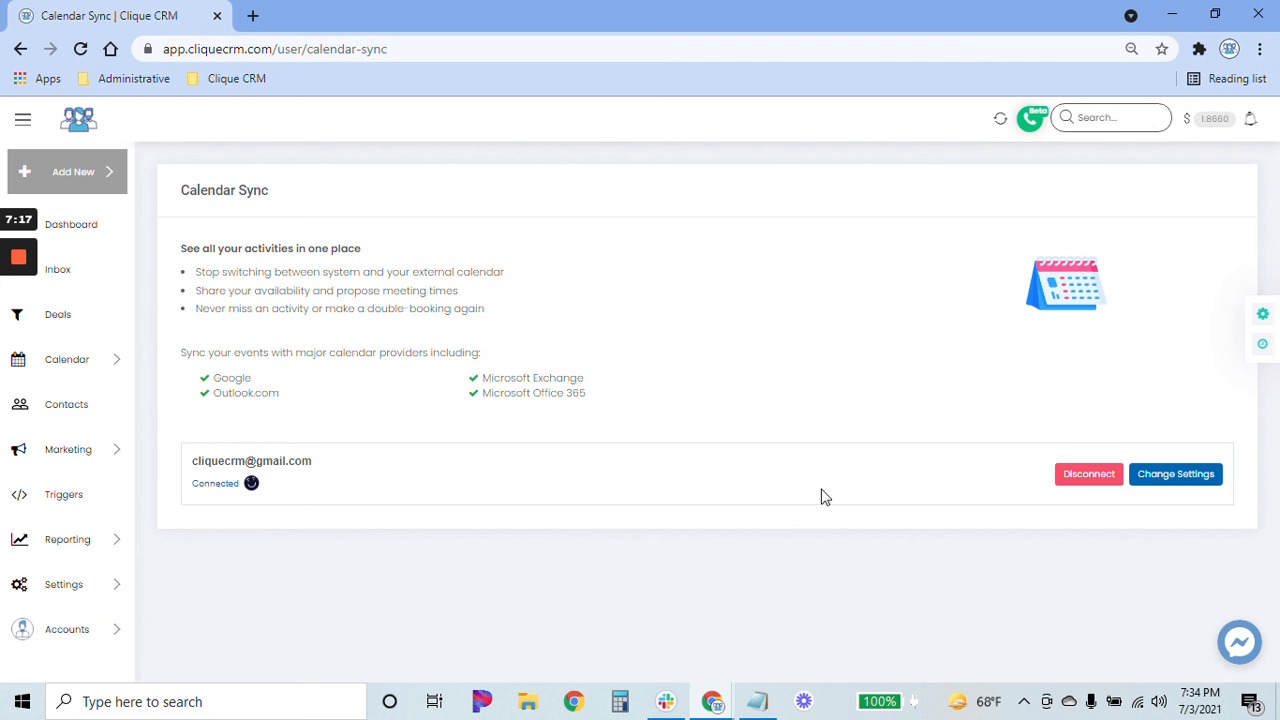
pyautogui.click(1189, 477)
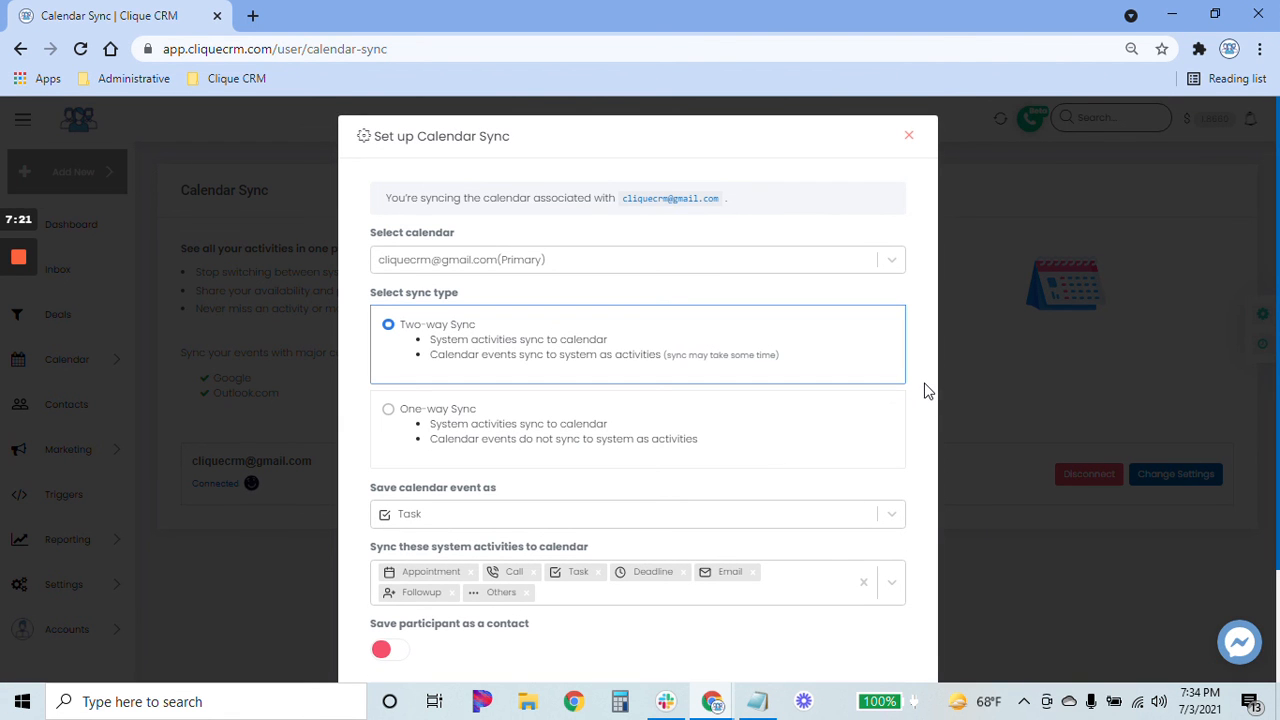
pyautogui.scroll(-3, 924, 390)
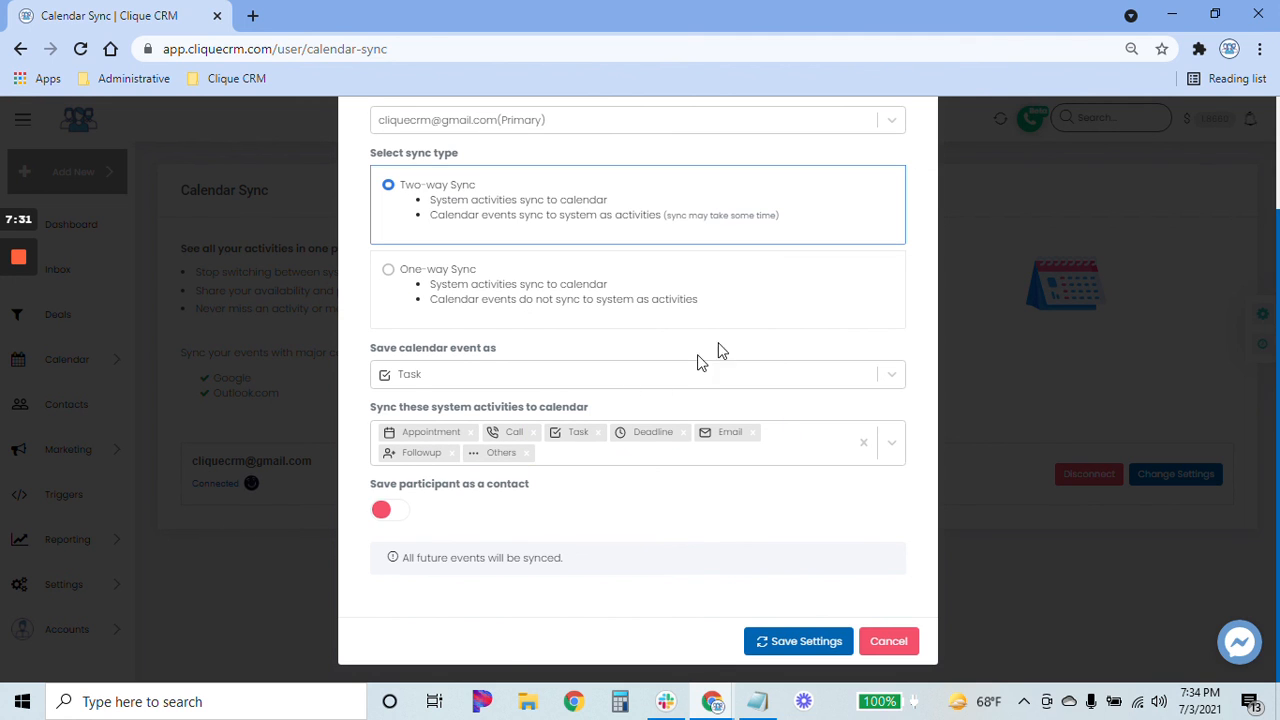
pyautogui.scroll(3, 743, 346)
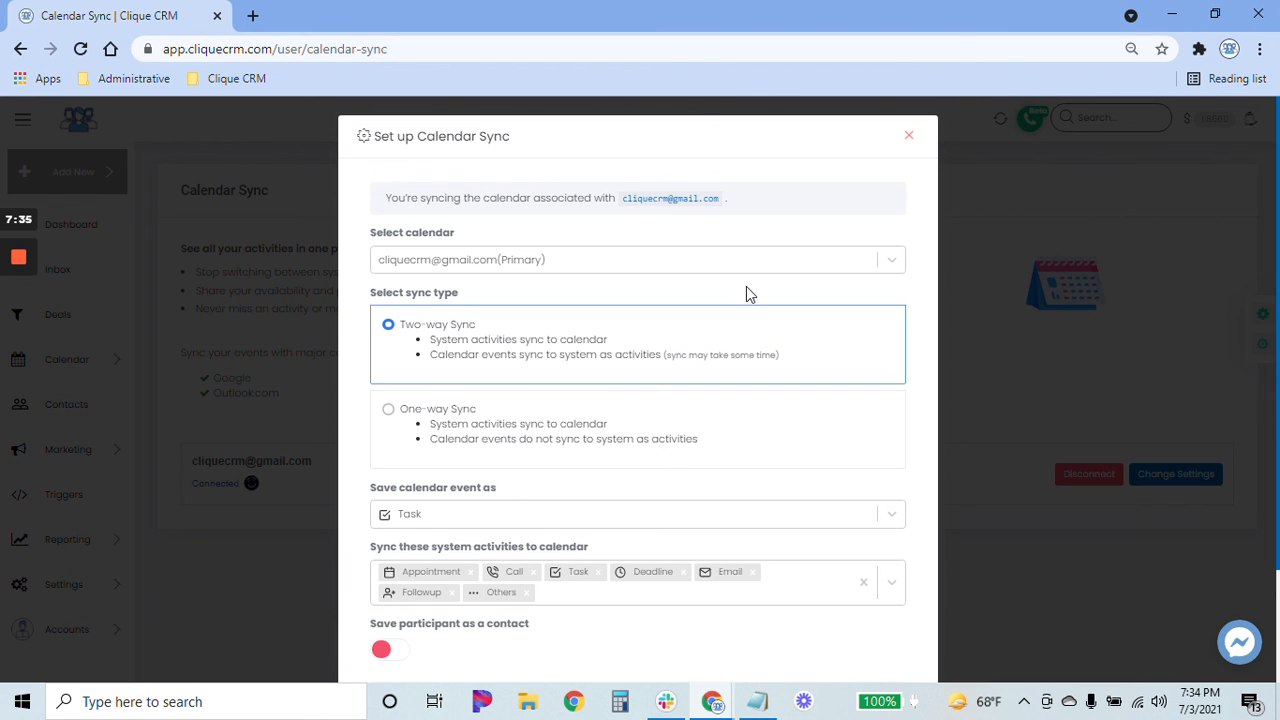
pyautogui.scroll(-3, 746, 360)
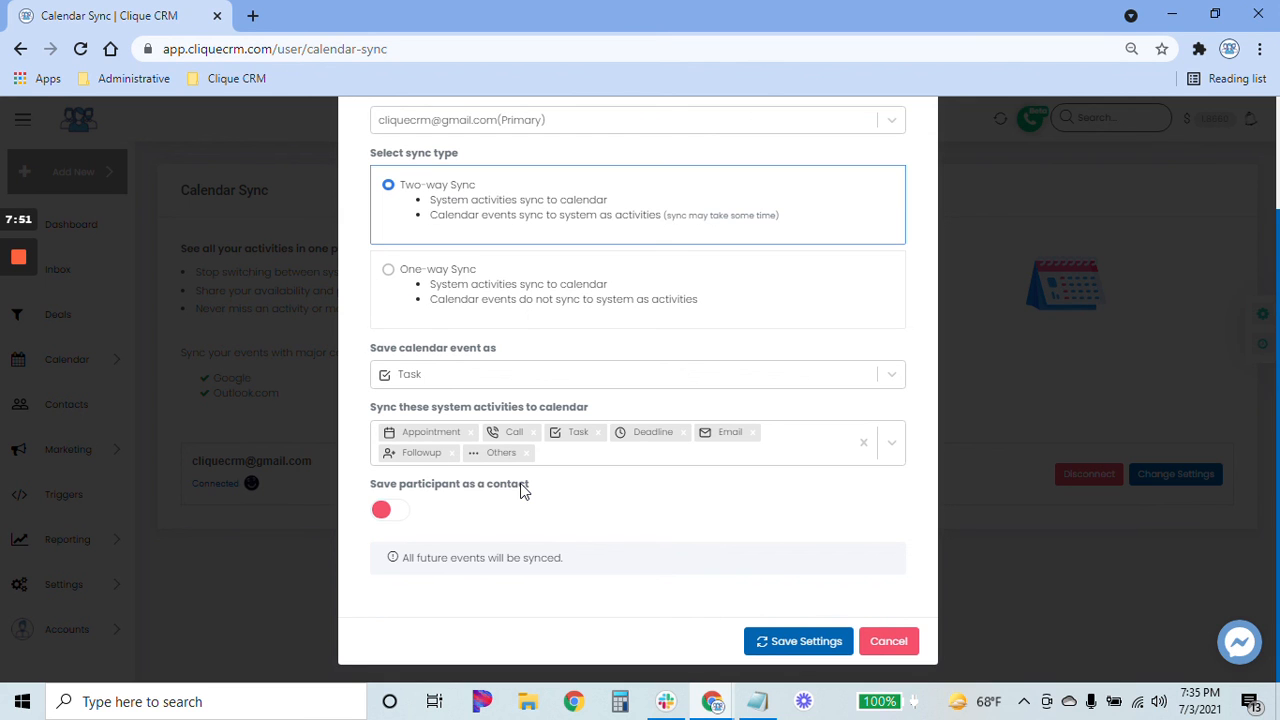
pyautogui.scroll(2, 666, 434)
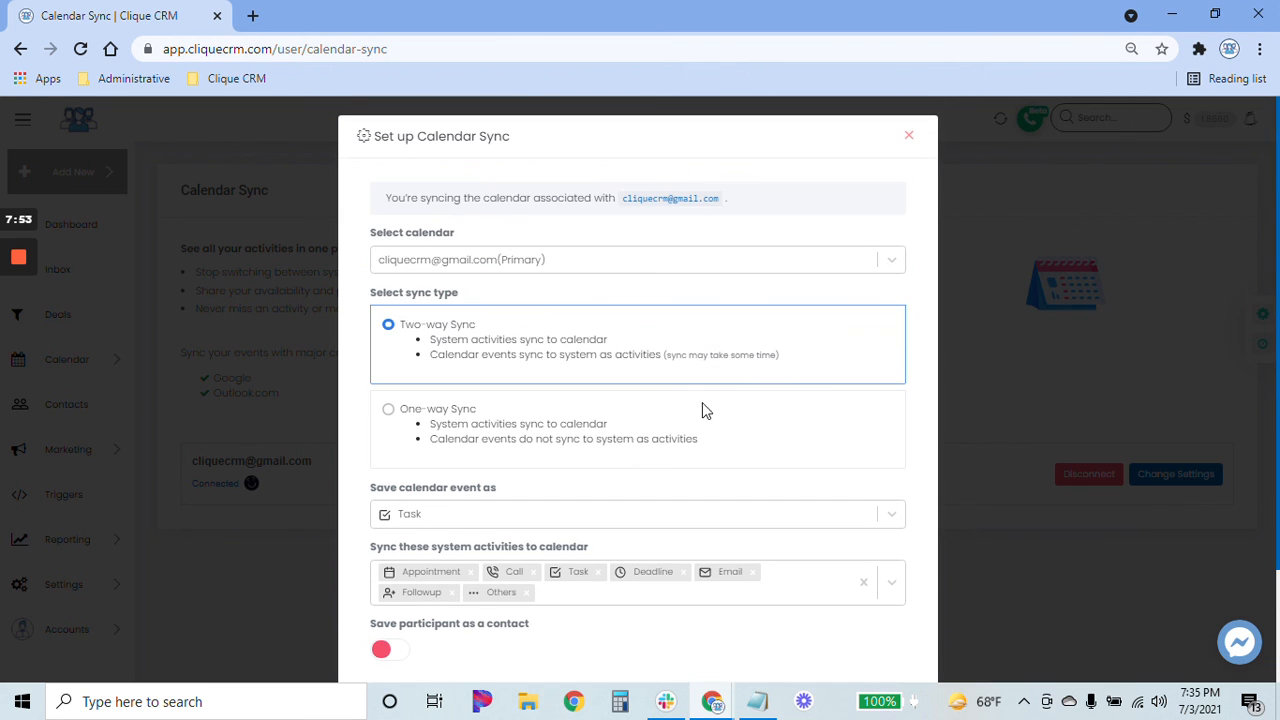
pyautogui.scroll(-2, 583, 493)
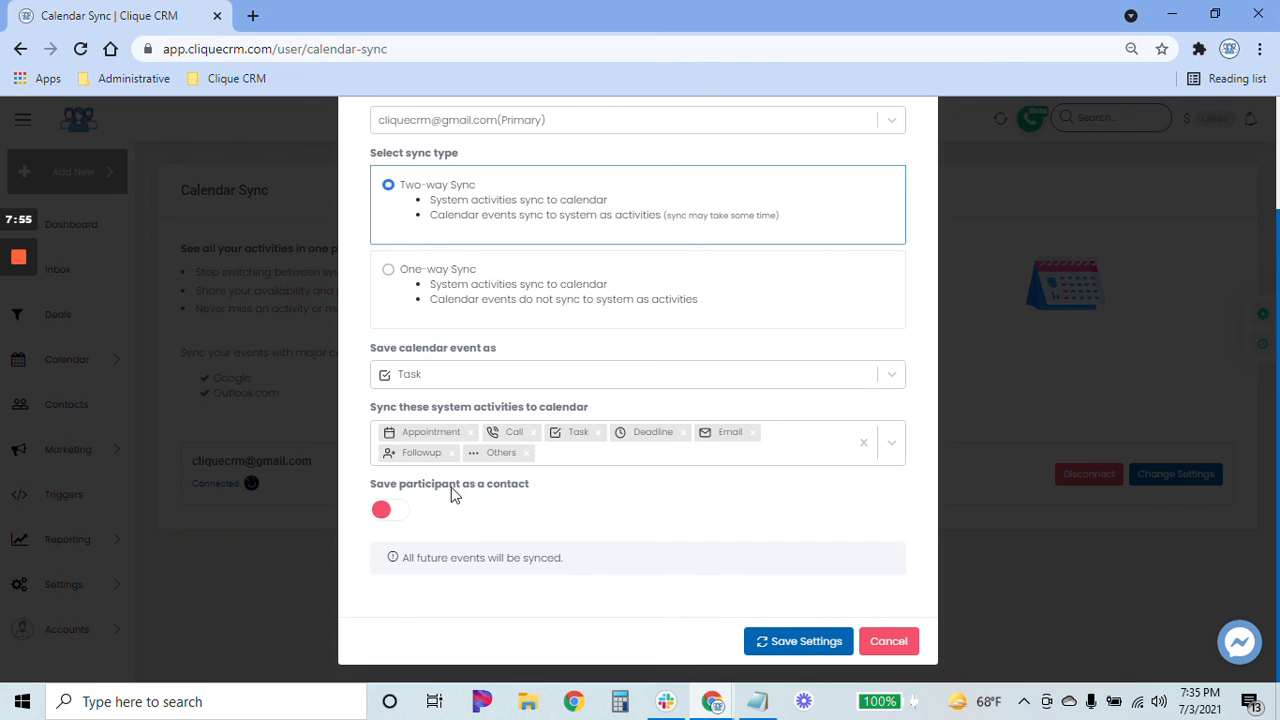
pyautogui.click(884, 641)
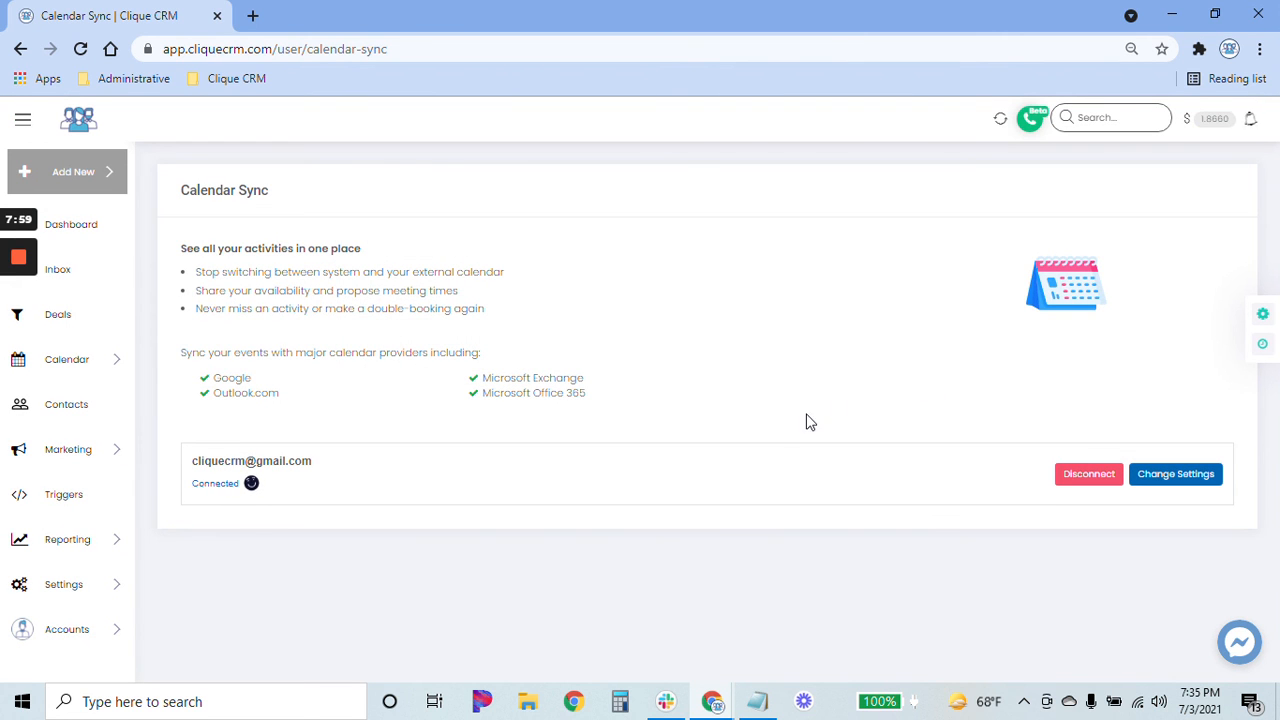
# Step: Open the main activity calendar, view the Appointments list, and return to the Tasks list
pyautogui.moveTo(34, 380)
pyautogui.click(122, 367)
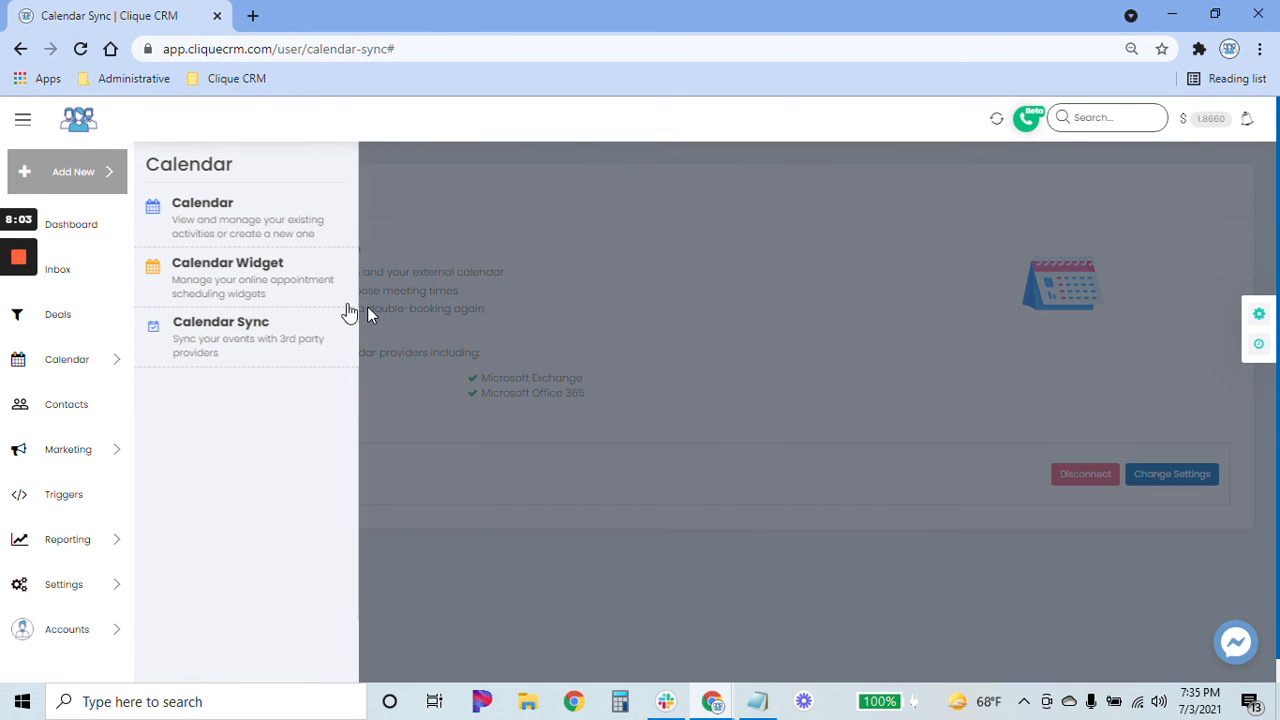
pyautogui.click(275, 247)
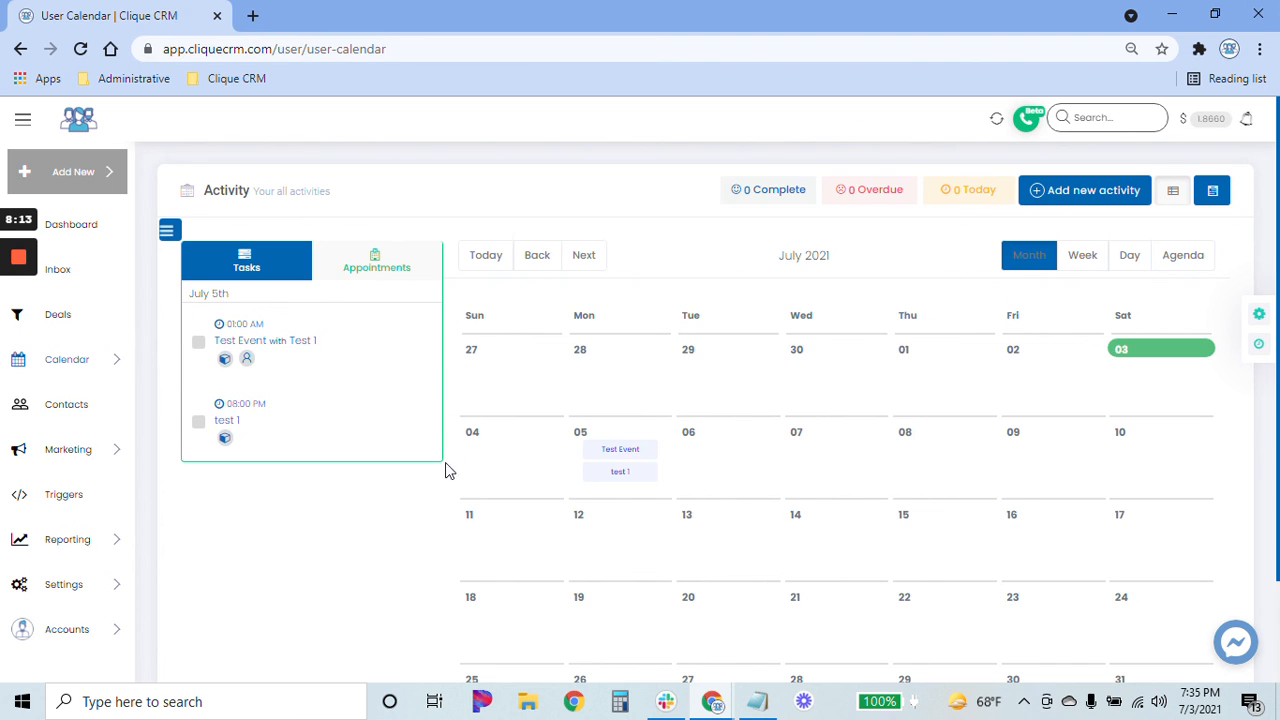
pyautogui.click(356, 266)
pyautogui.click(289, 268)
pyautogui.moveTo(18, 262)
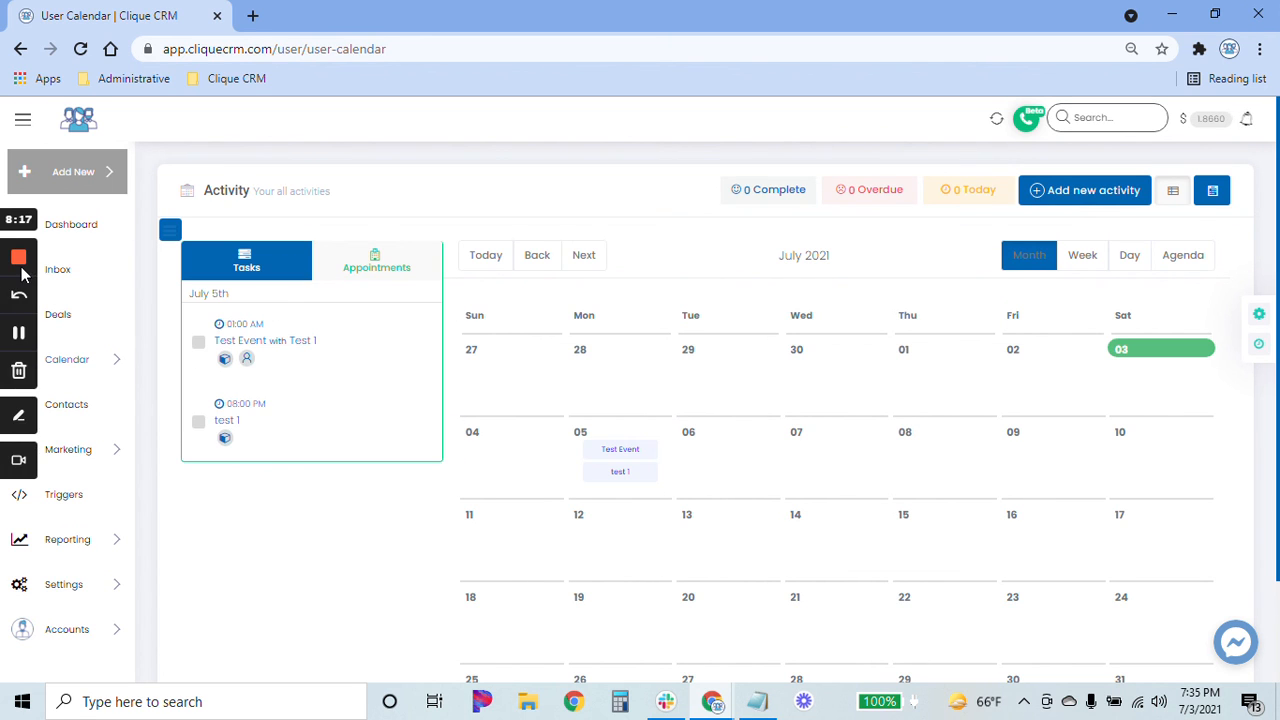